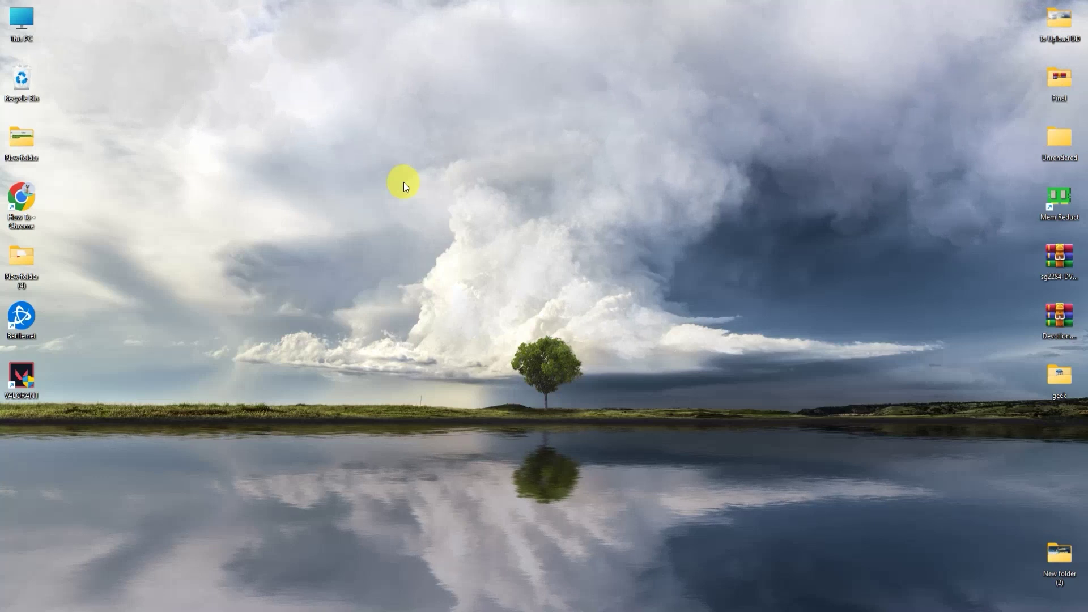
Create a system restore point described as "Valo" and close the System Properties window.
left_click(499, 605)
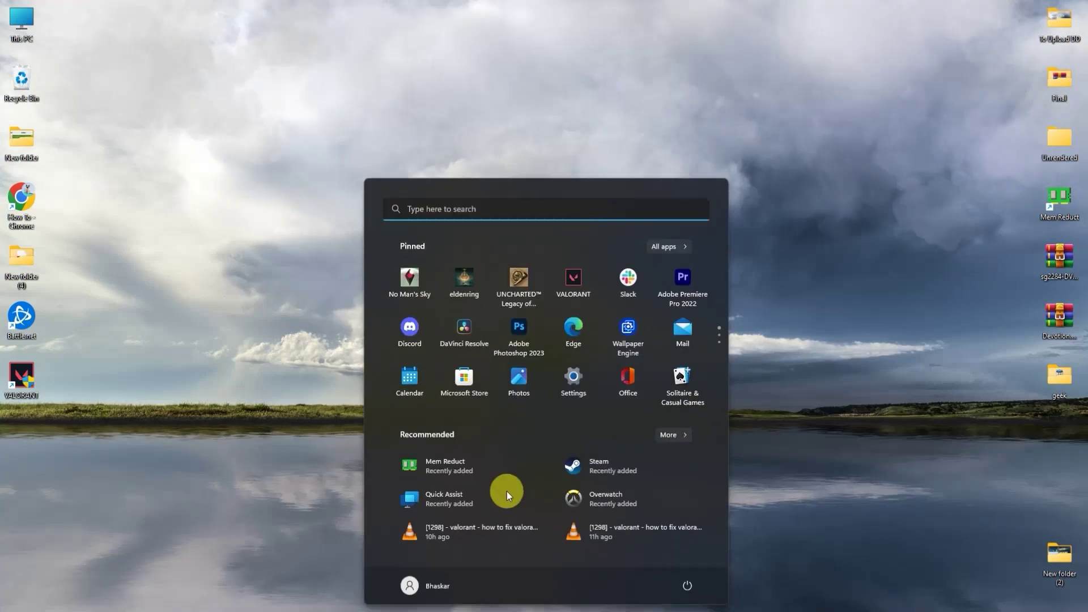
left_click(448, 210)
type("res")
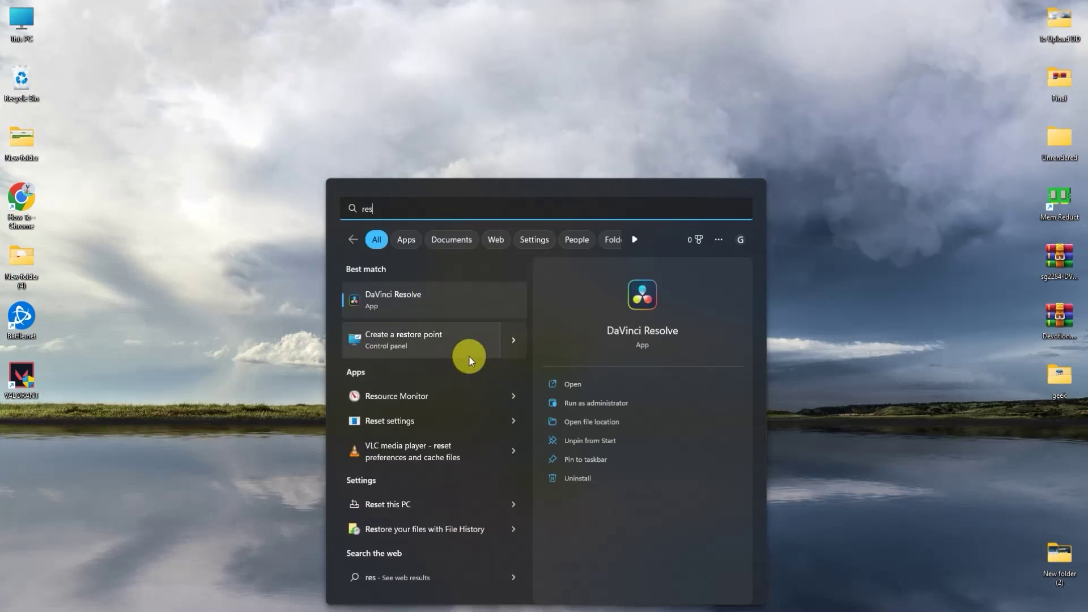
left_click(441, 337)
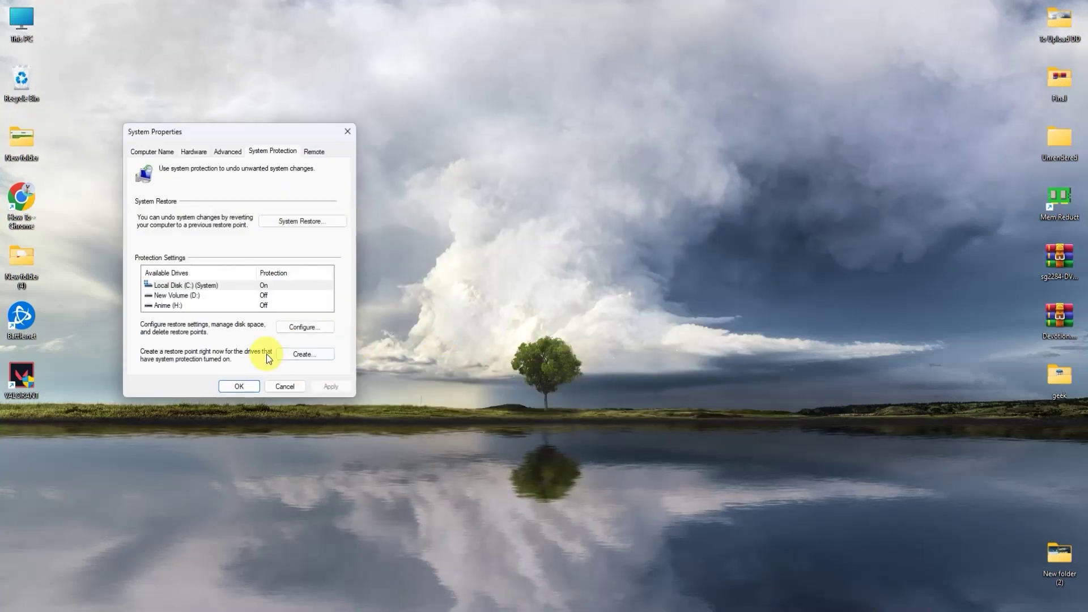
left_click(302, 356)
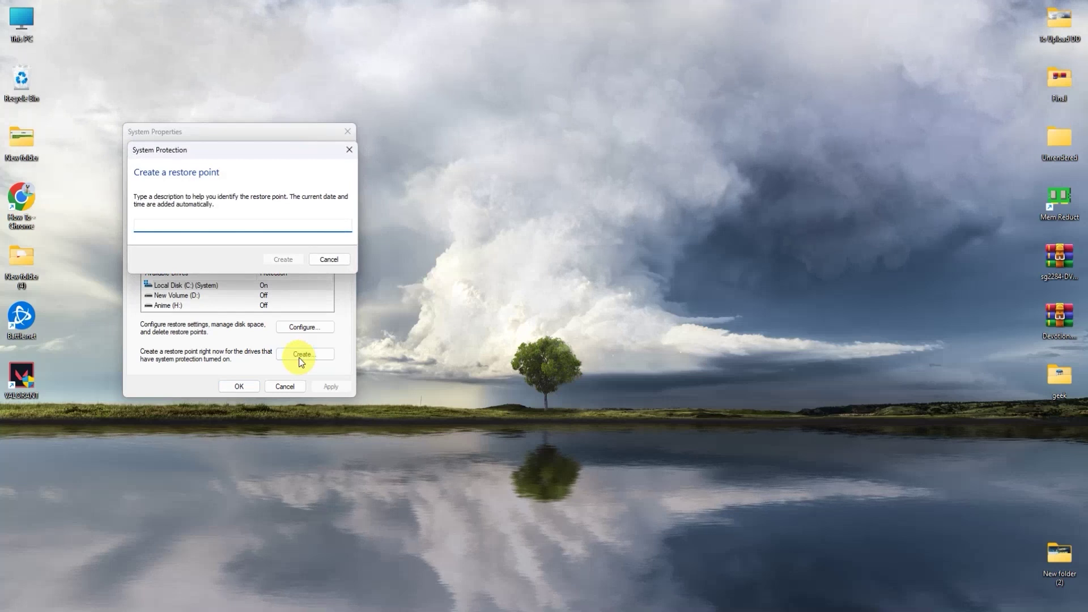
type("Valo")
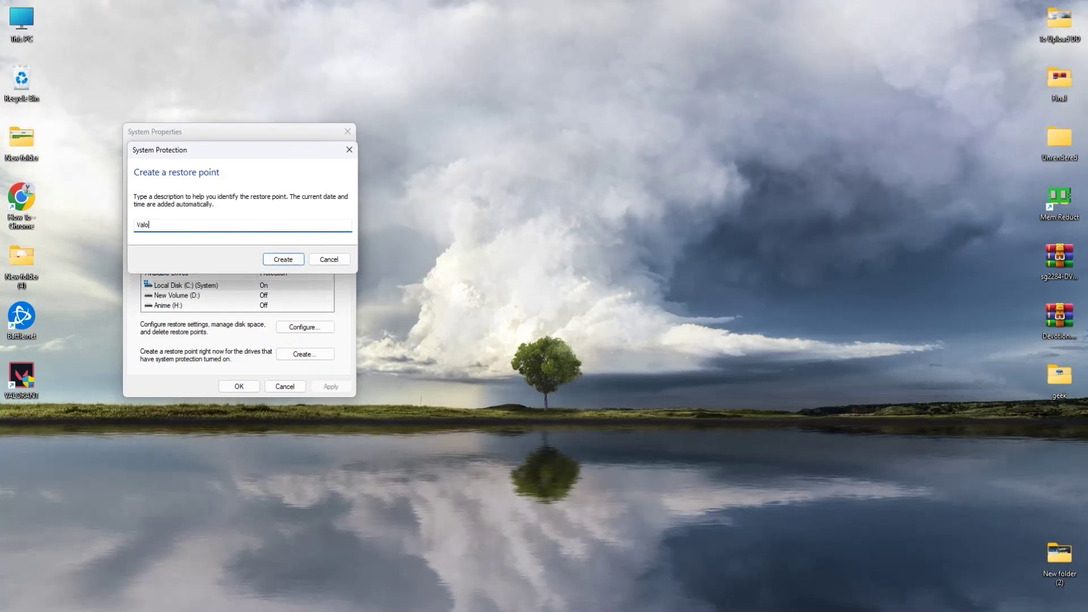
left_click(294, 260)
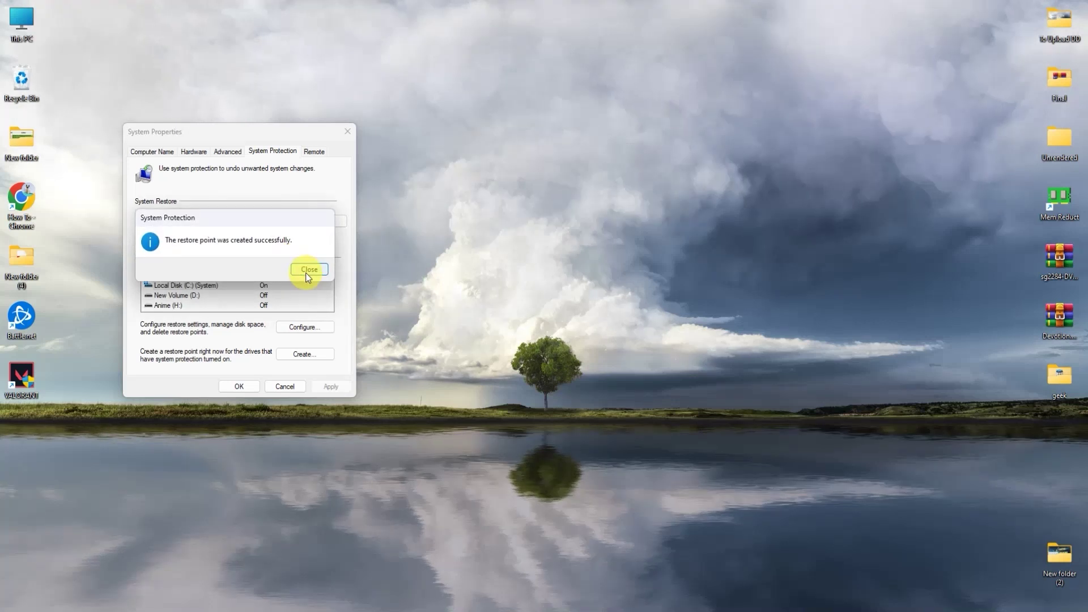
left_click(306, 274)
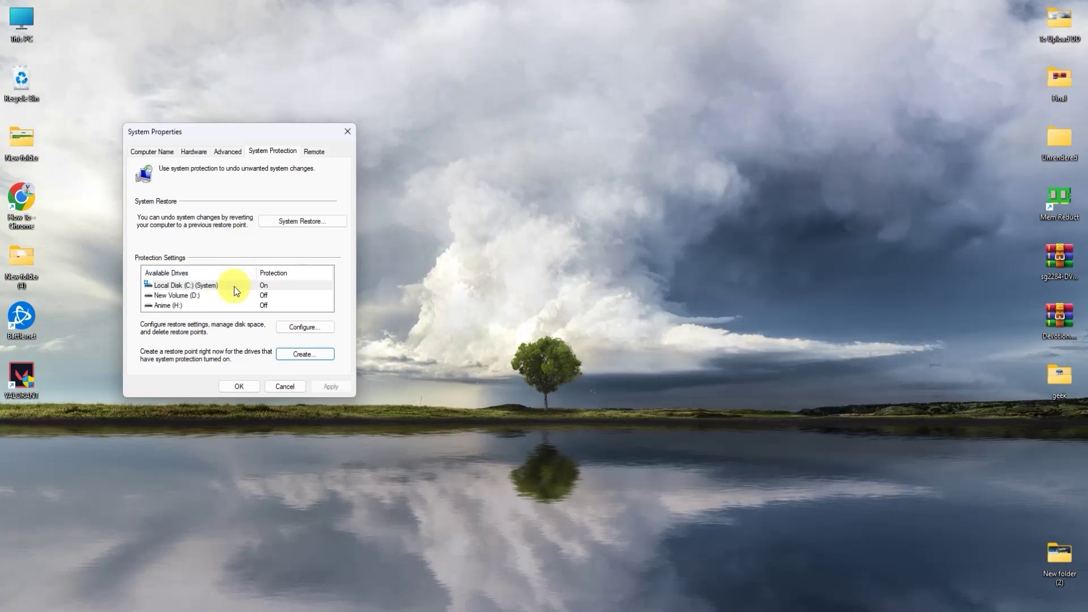
left_click(347, 133)
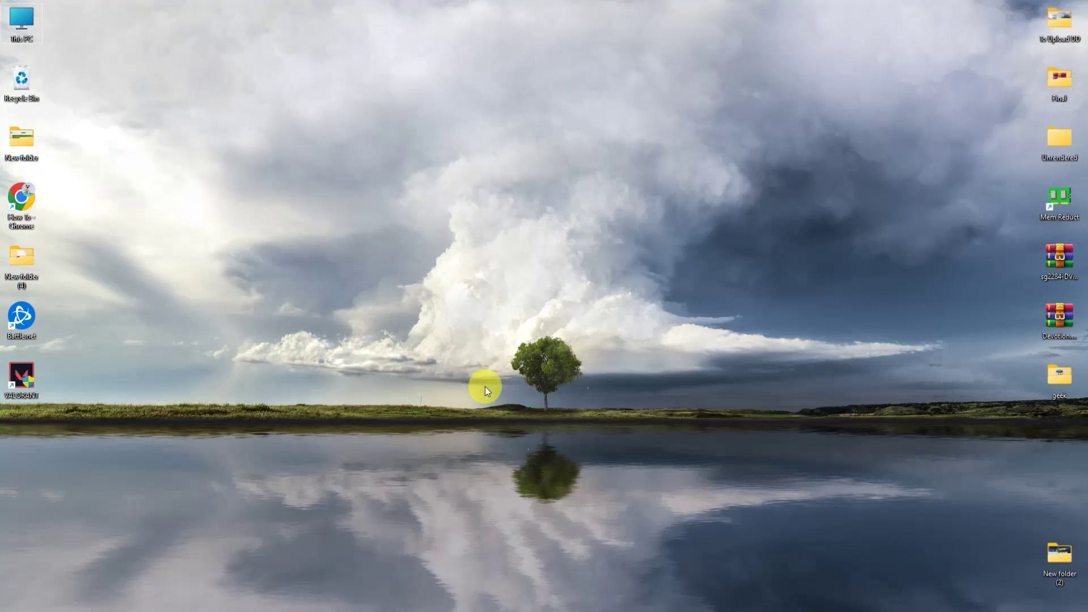
Open Command Prompt with administrator rights and move its window closer to the middle of the desktop.
left_click(498, 601)
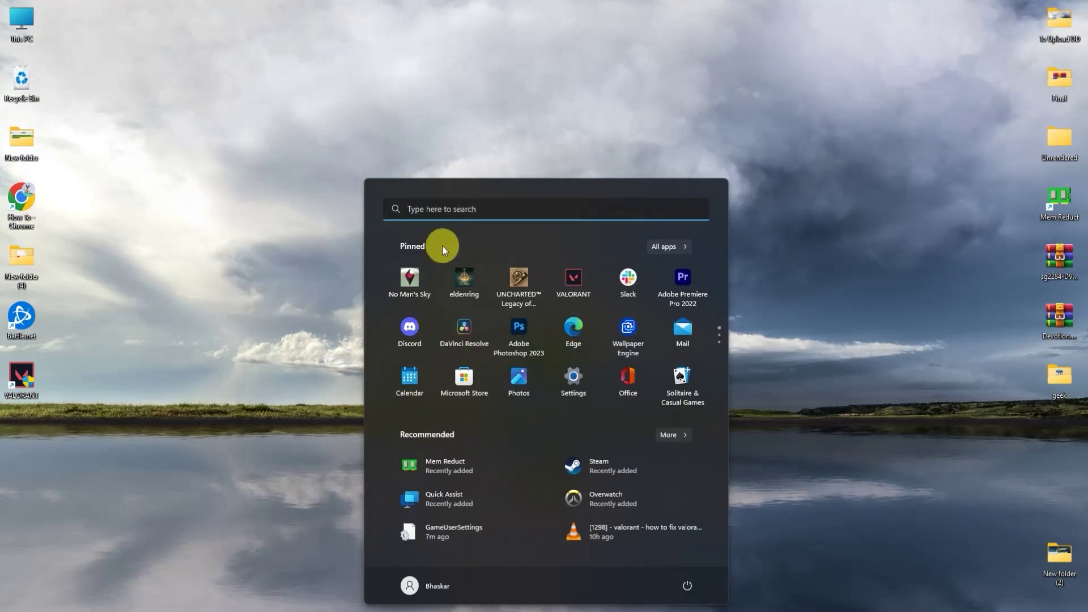
left_click(455, 215)
type("cmd")
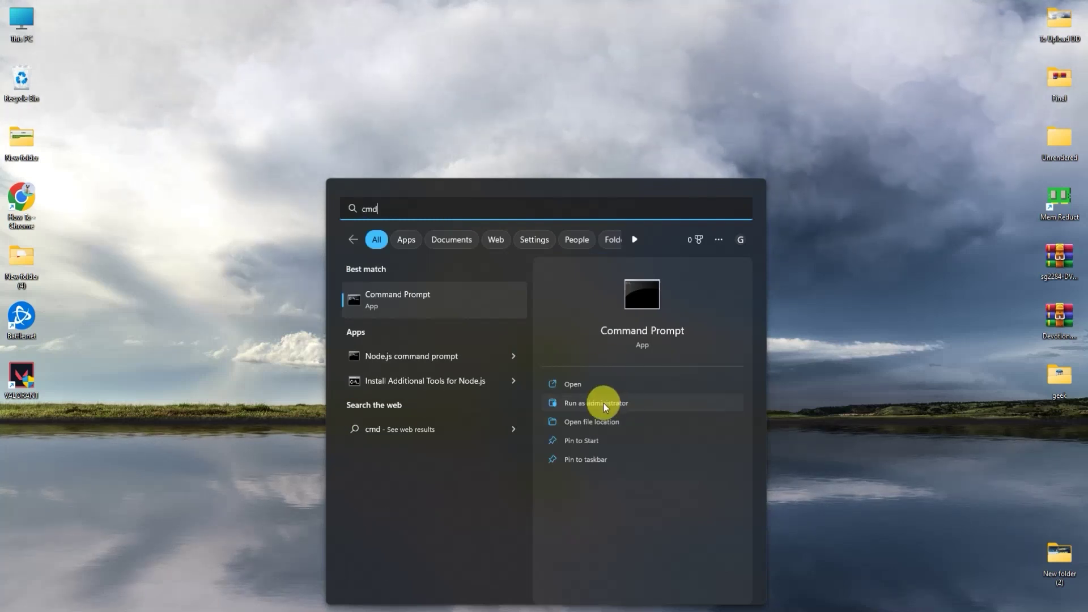
left_click(598, 403)
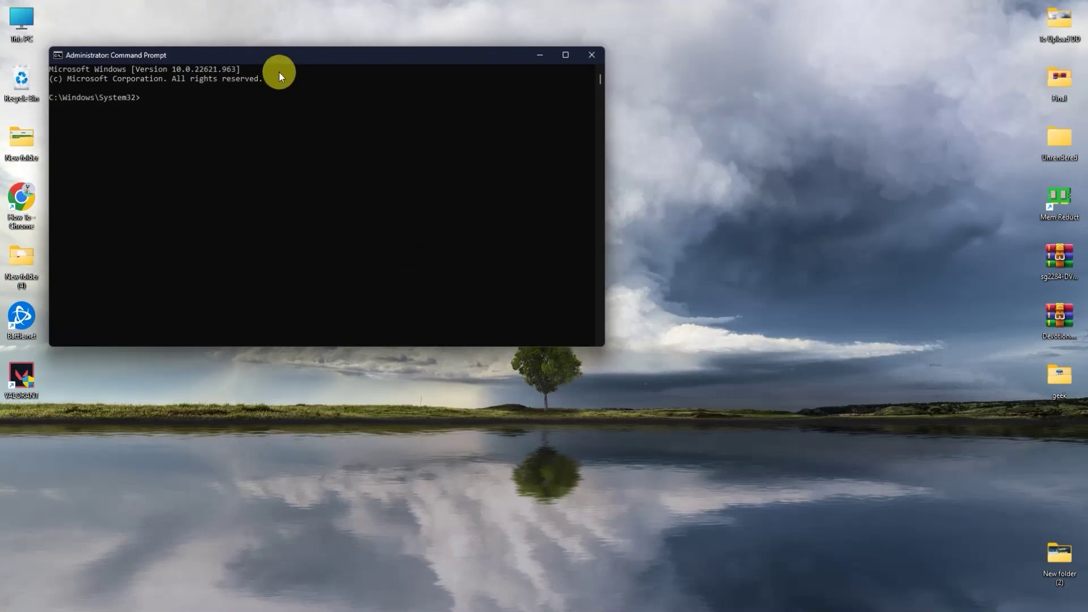
left_click_drag(304, 64, 362, 81)
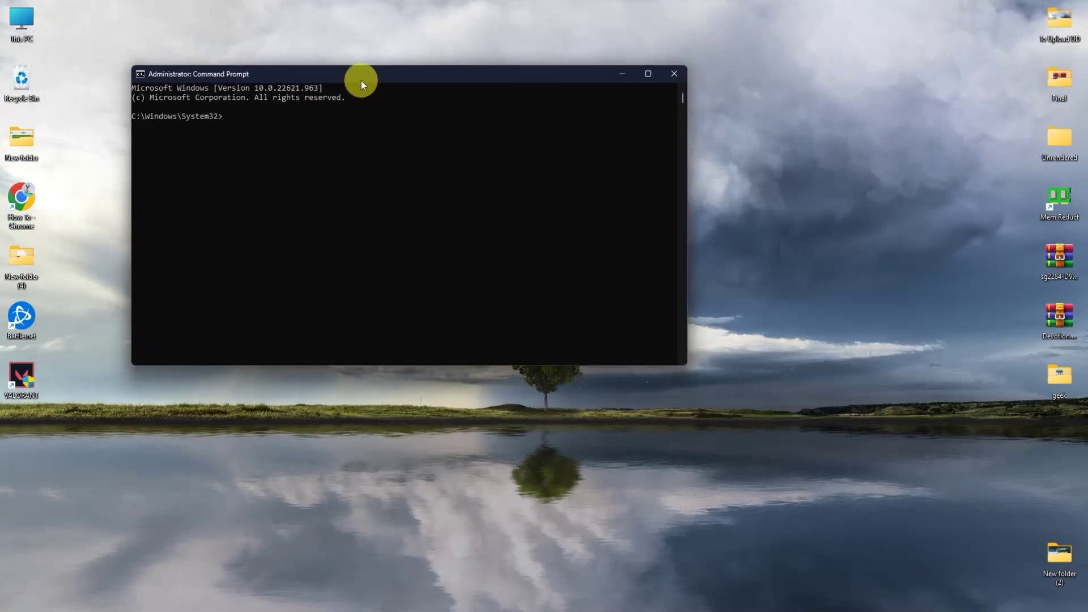
Ping the DNS server 1.1.1.1 to test its response time.
type("pi")
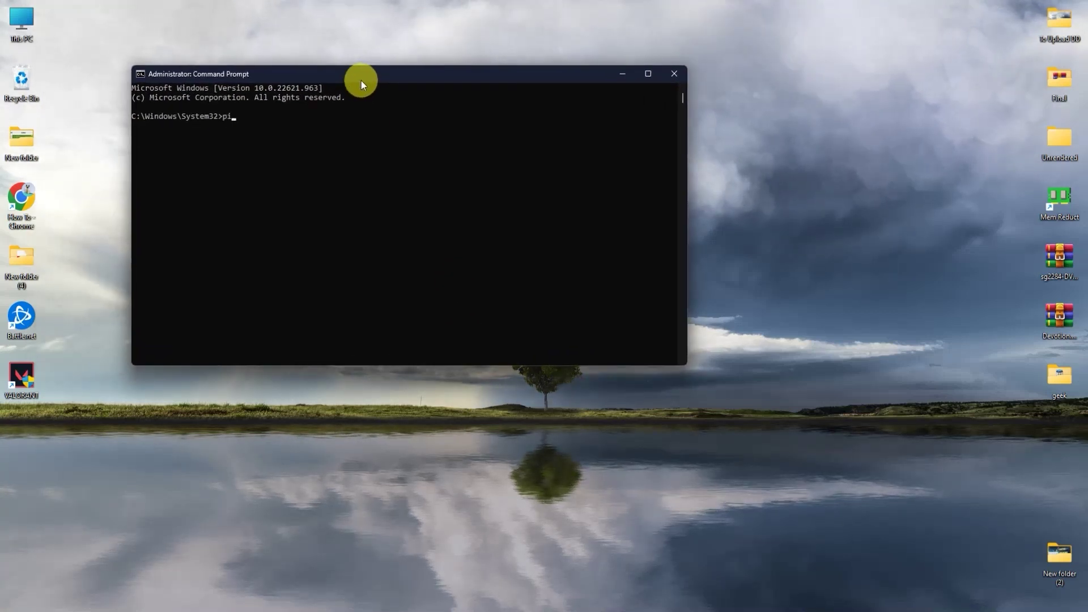
type("ng")
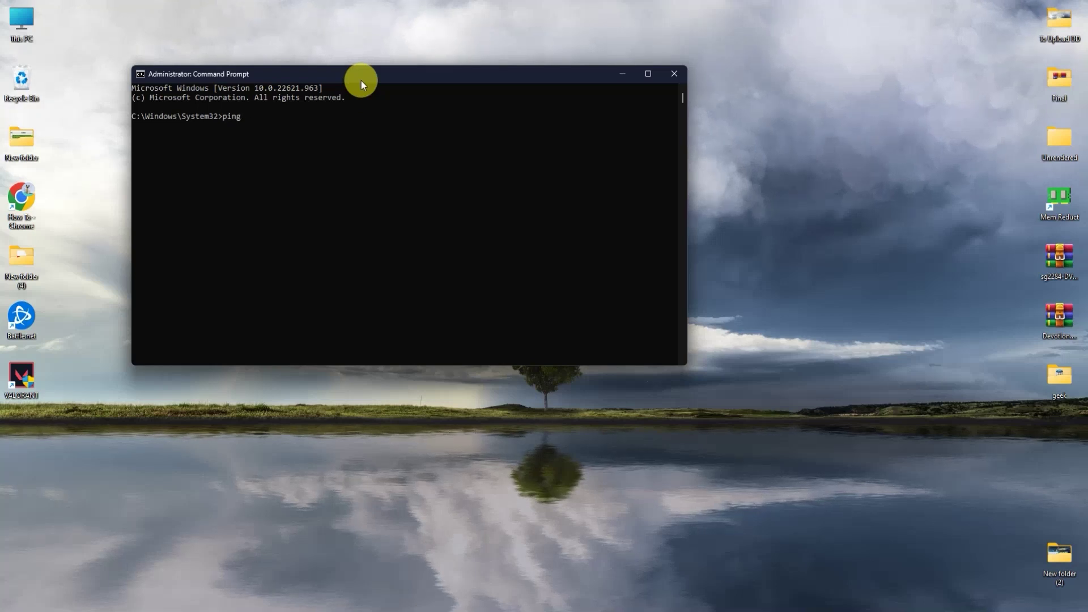
type(" 1.1.1.1")
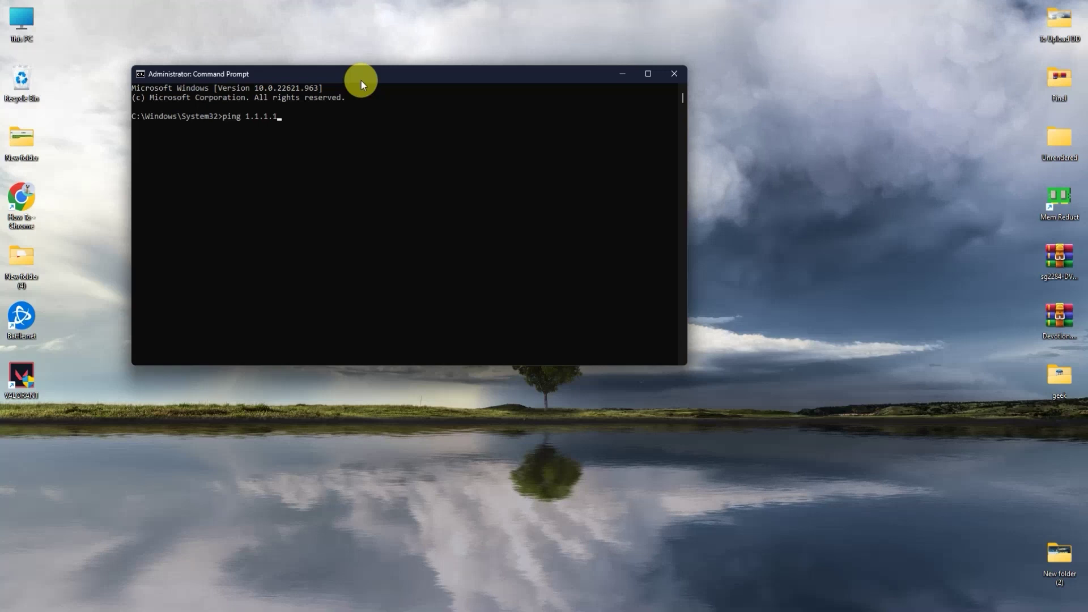
key("Return")
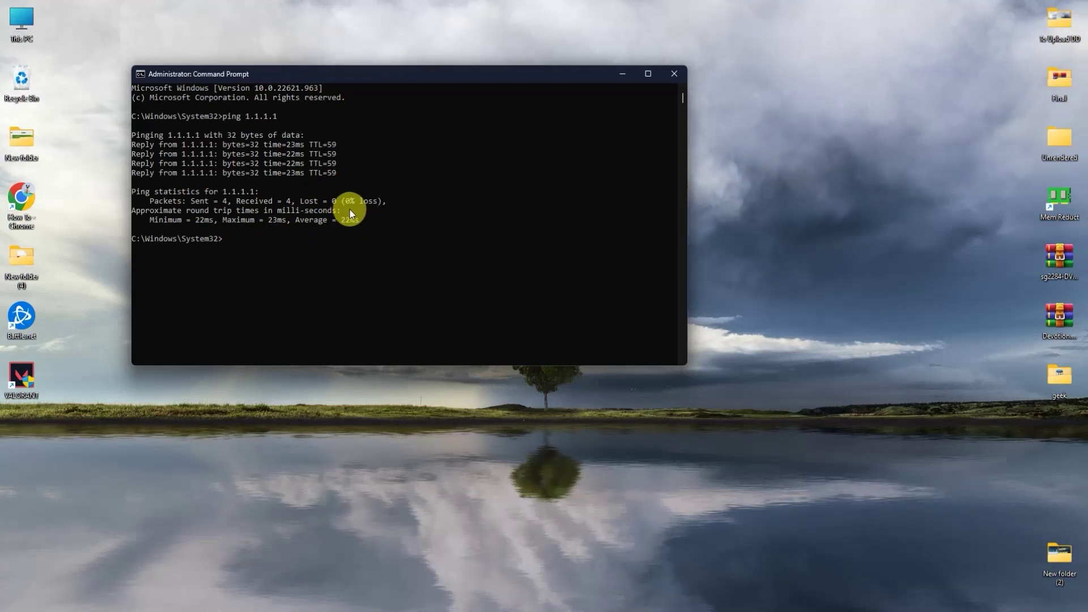
Ping the DNS server 8.8.8.8 to compare its response time with that of 1.1.1.1.
type("pin")
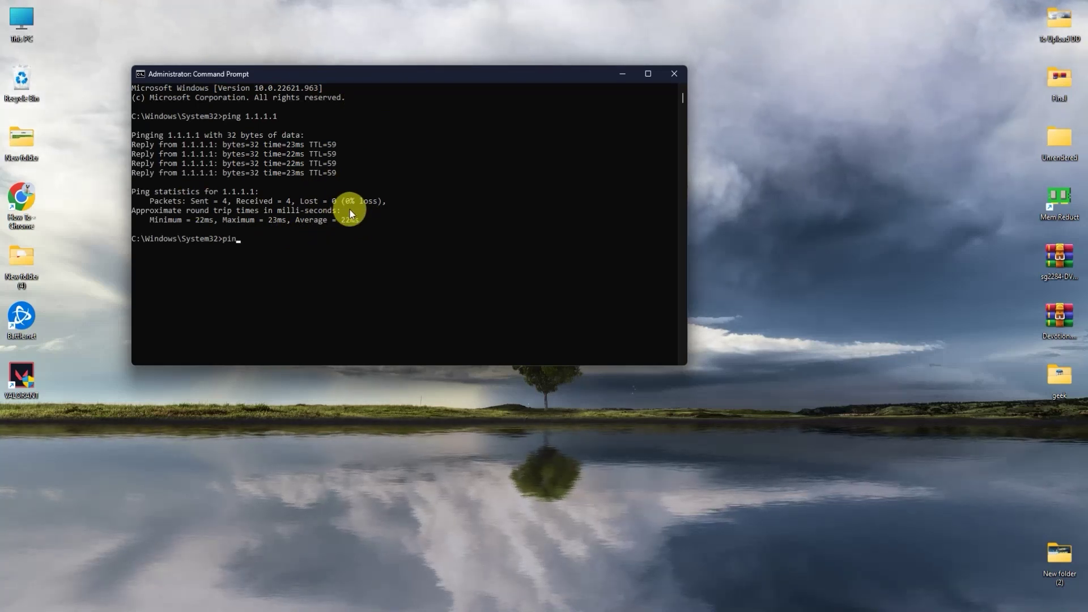
type("g 8.")
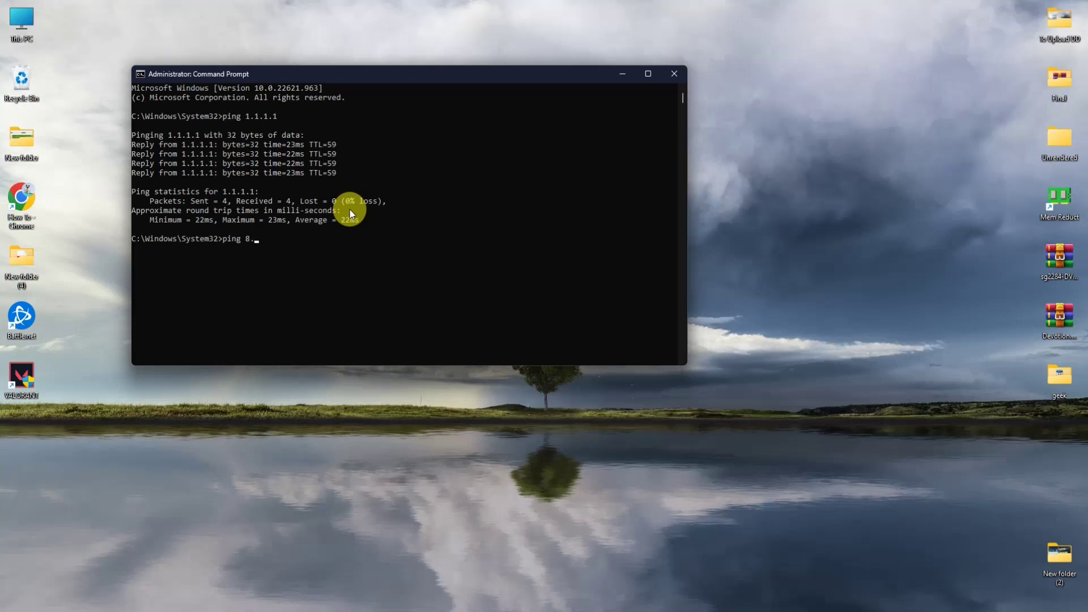
type("8.8.8")
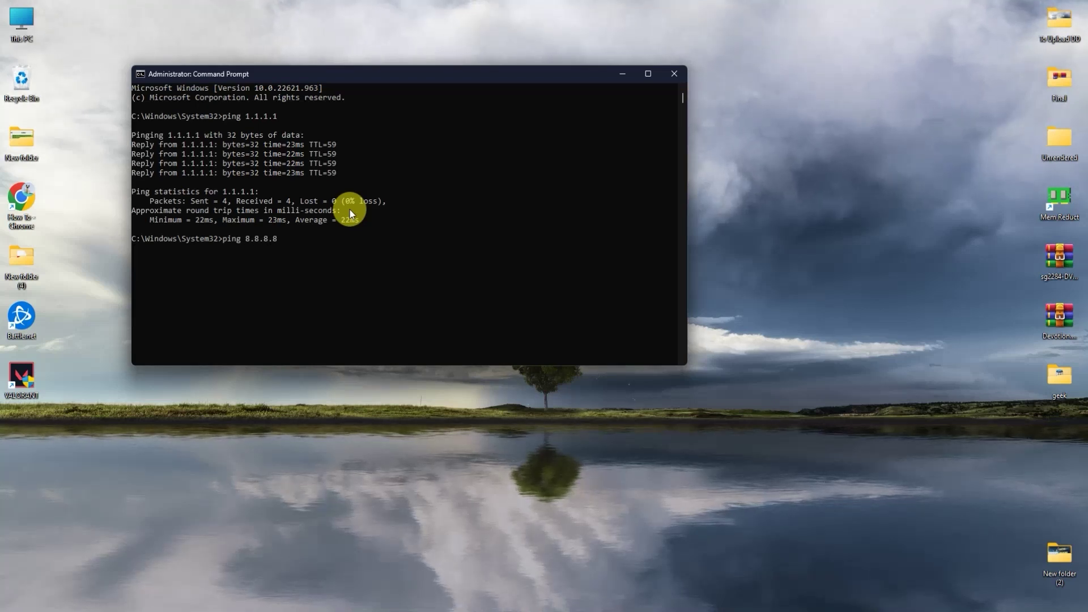
key("Return")
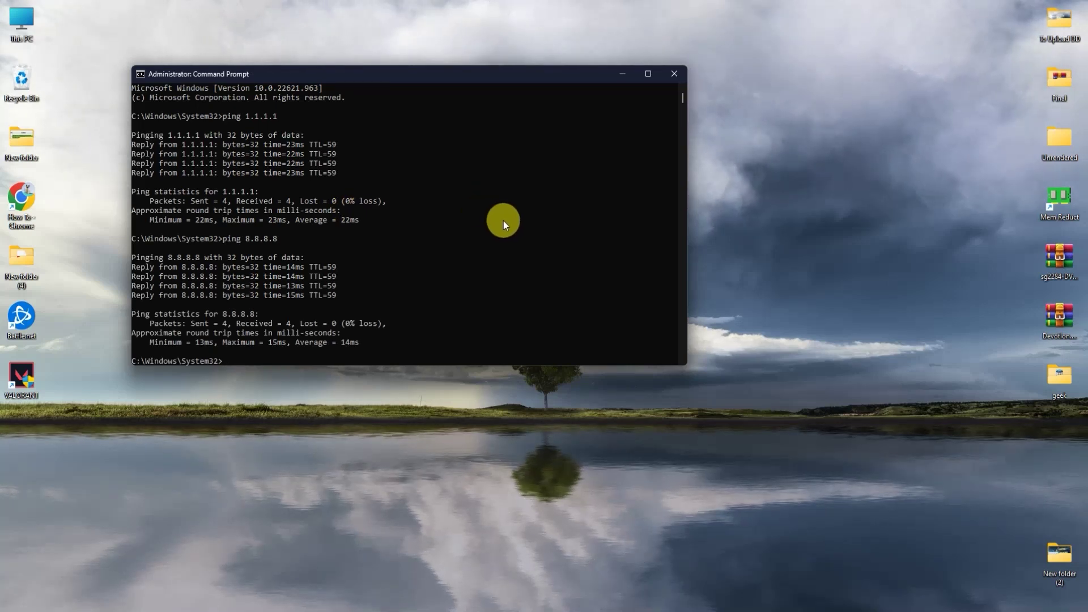
left_click(503, 221)
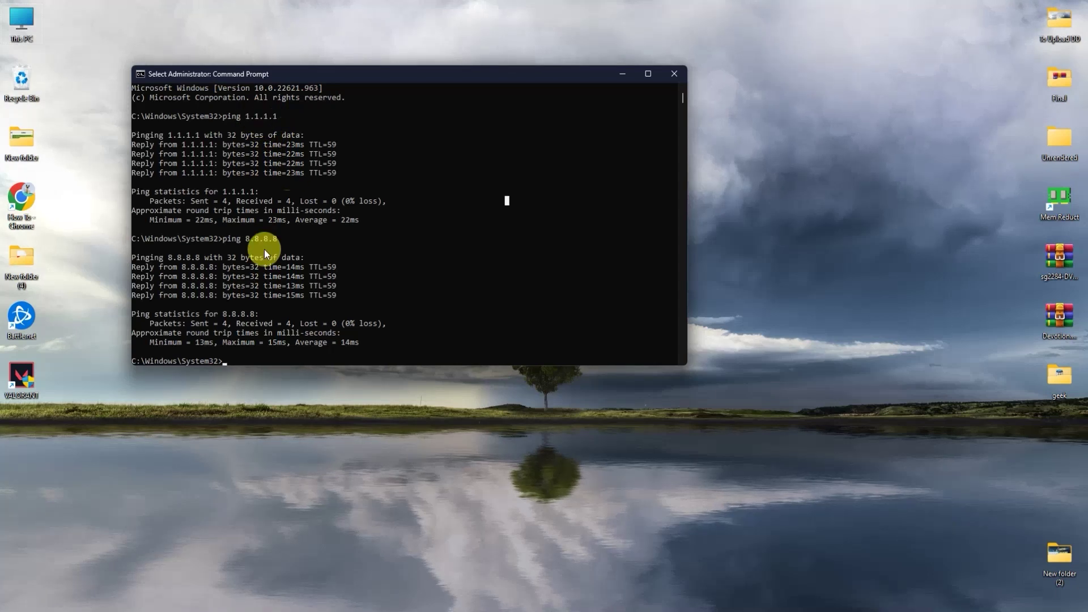
left_click(791, 223)
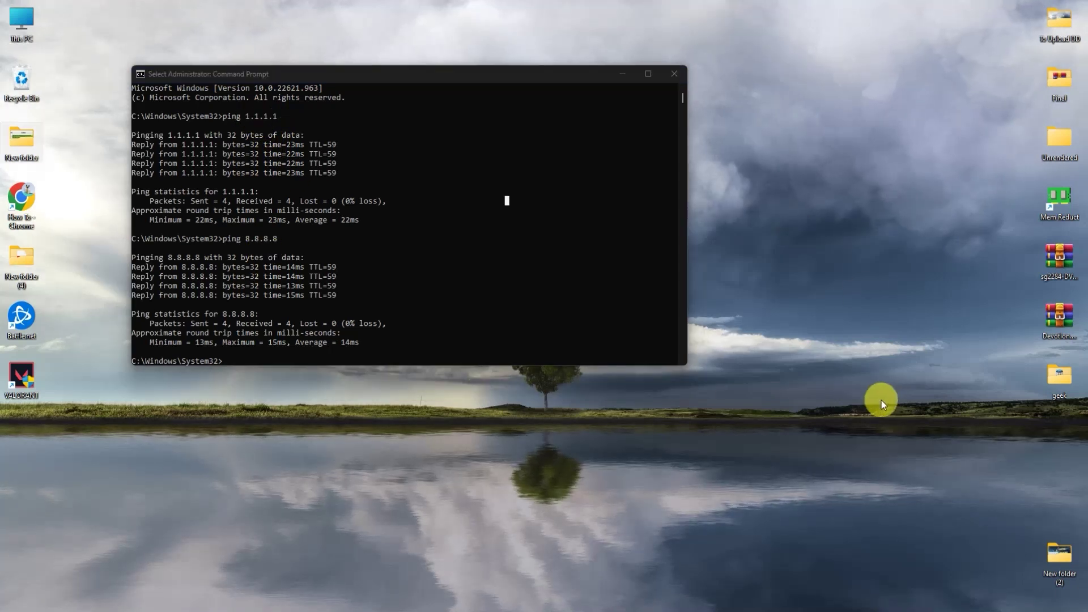
Open the Network Connections list of adapters by way of the Windows advanced network settings.
right_click(1000, 607)
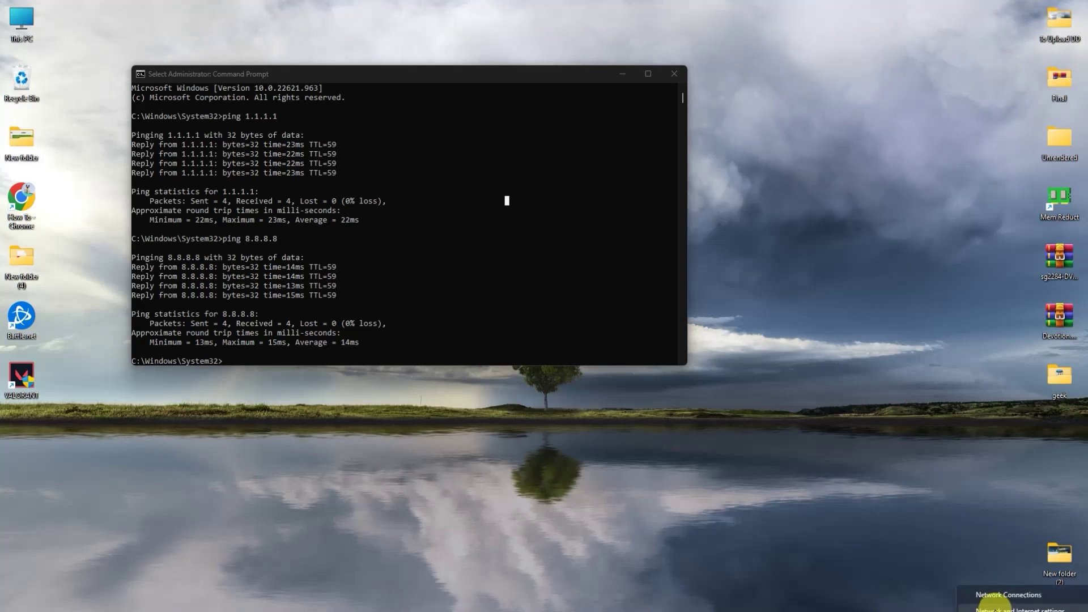
left_click(1014, 609)
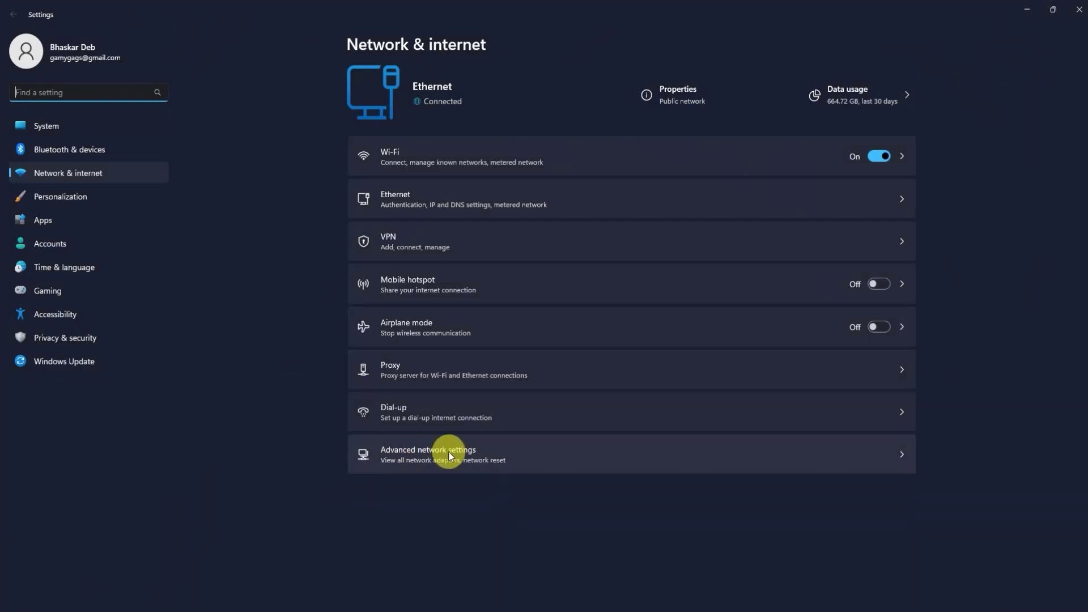
left_click(427, 454)
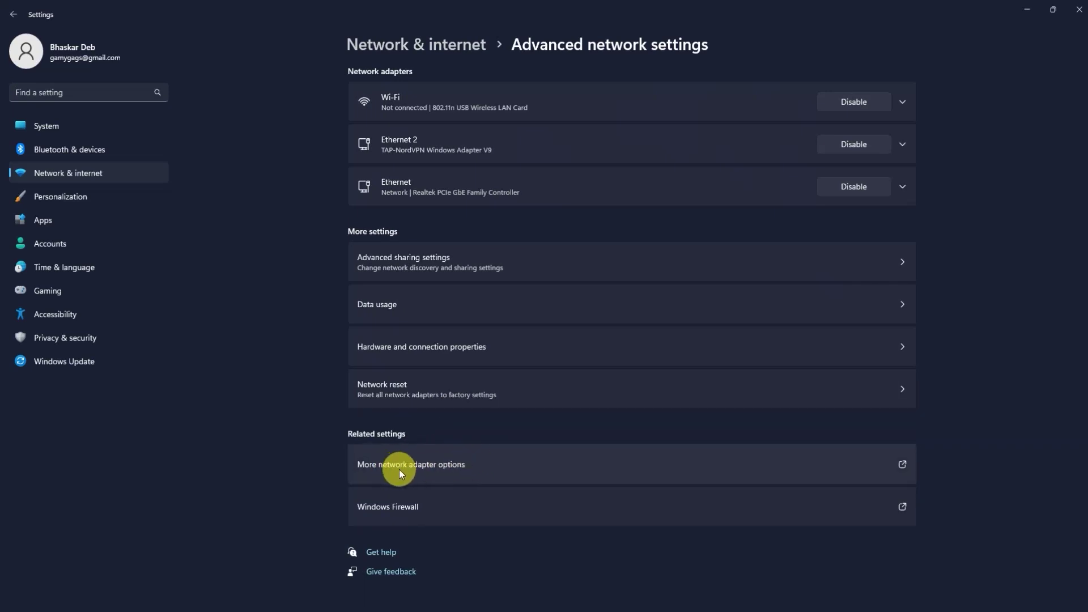
left_click(409, 467)
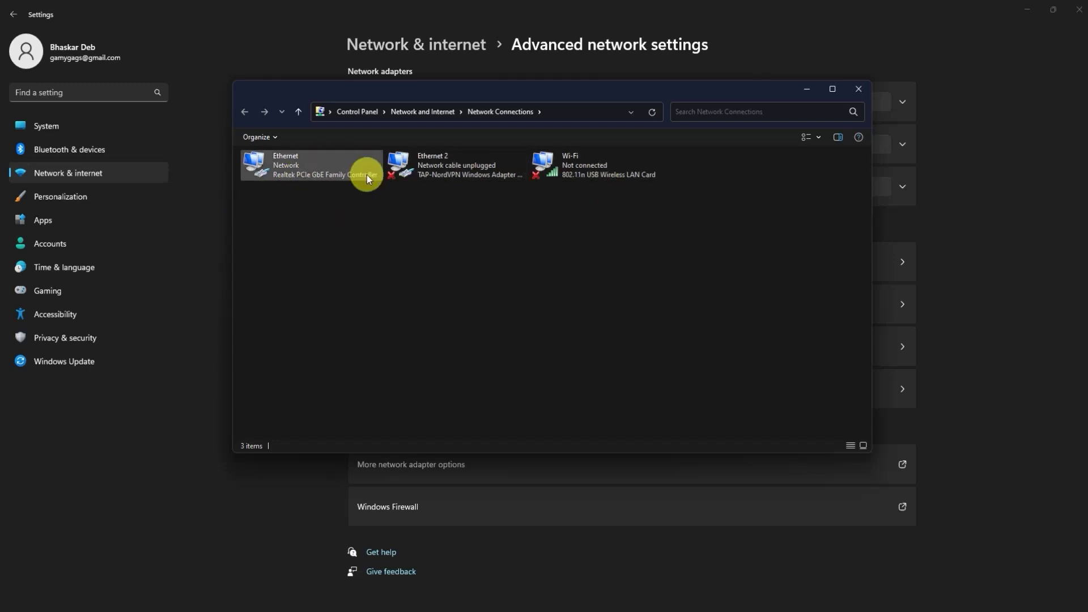
In the Ethernet adapter's power management settings, disallow the computer from turning off the device to save power.
right_click(311, 164)
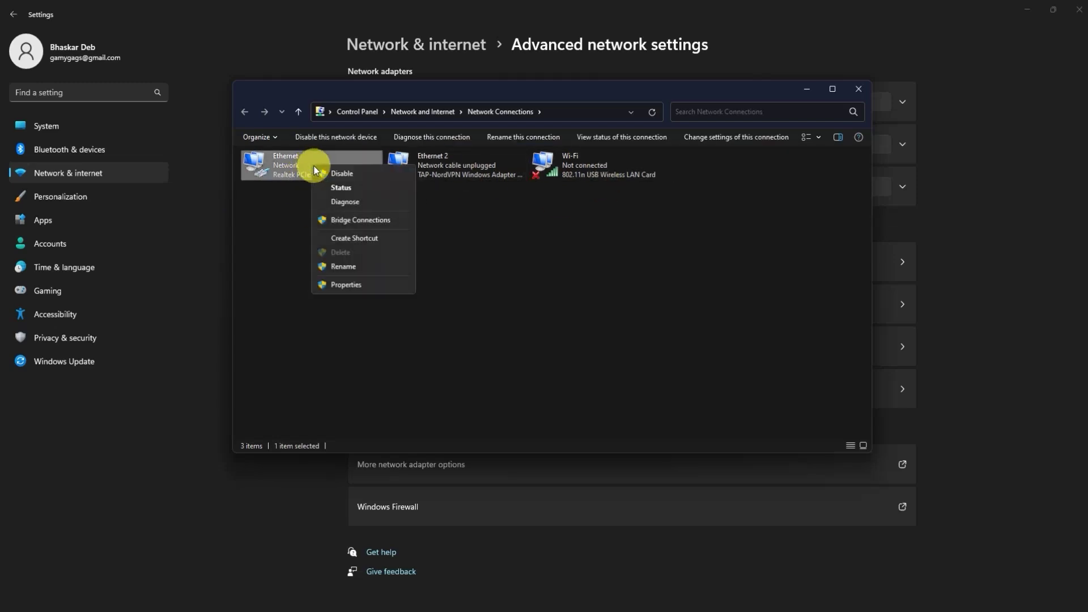
left_click(352, 284)
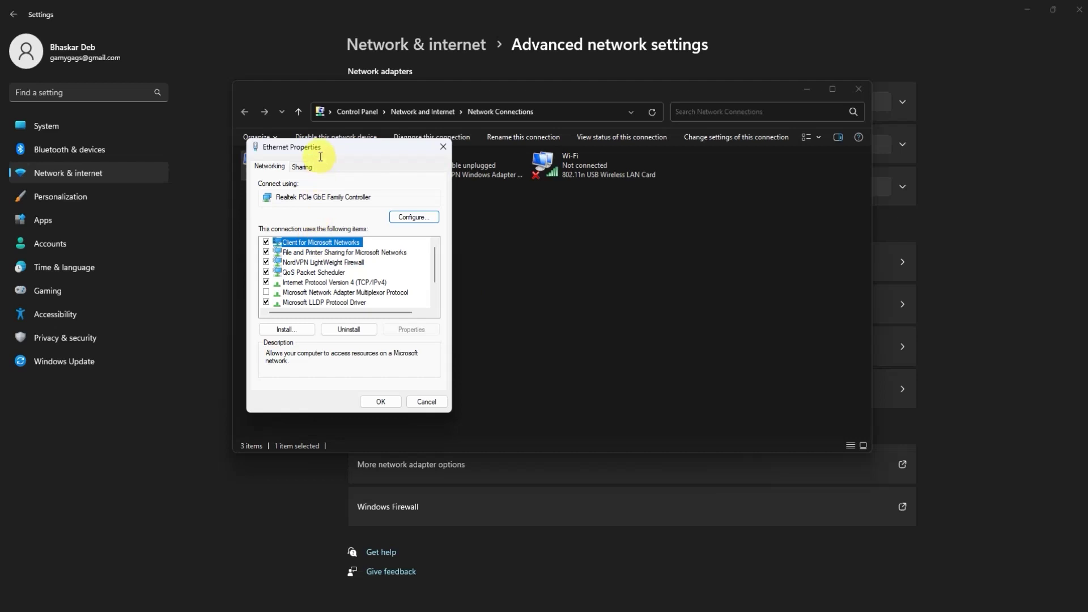
left_click(413, 216)
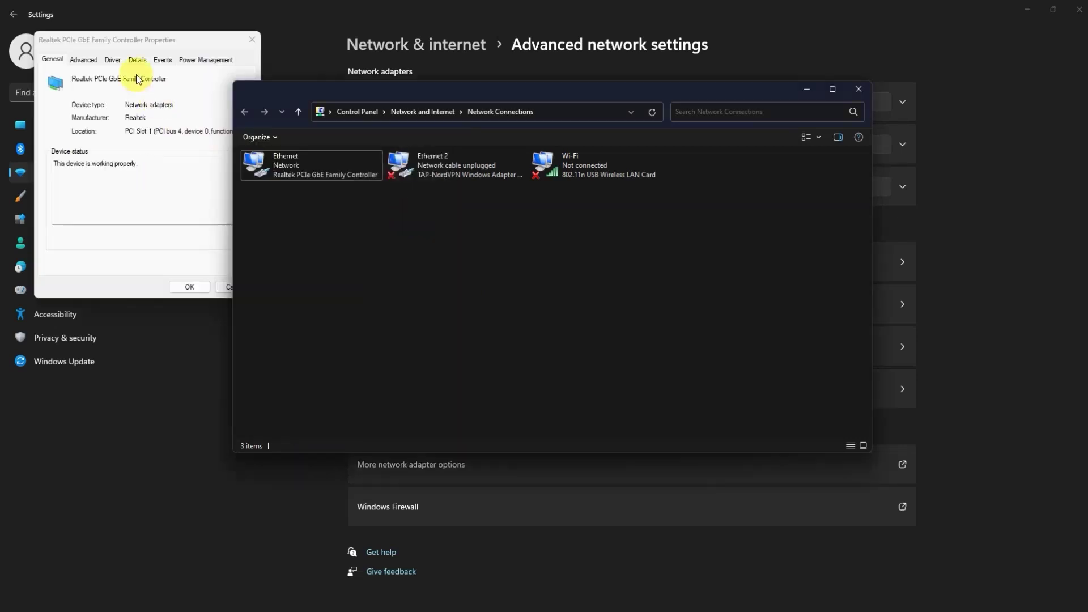
left_click(149, 40)
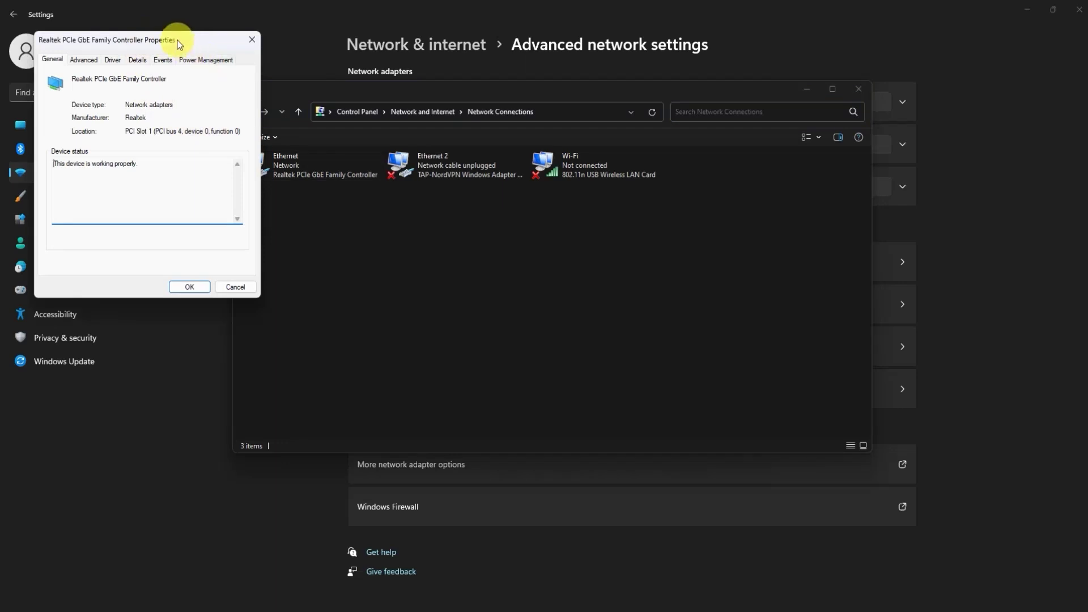
left_click_drag(179, 45, 408, 153)
left_click(435, 166)
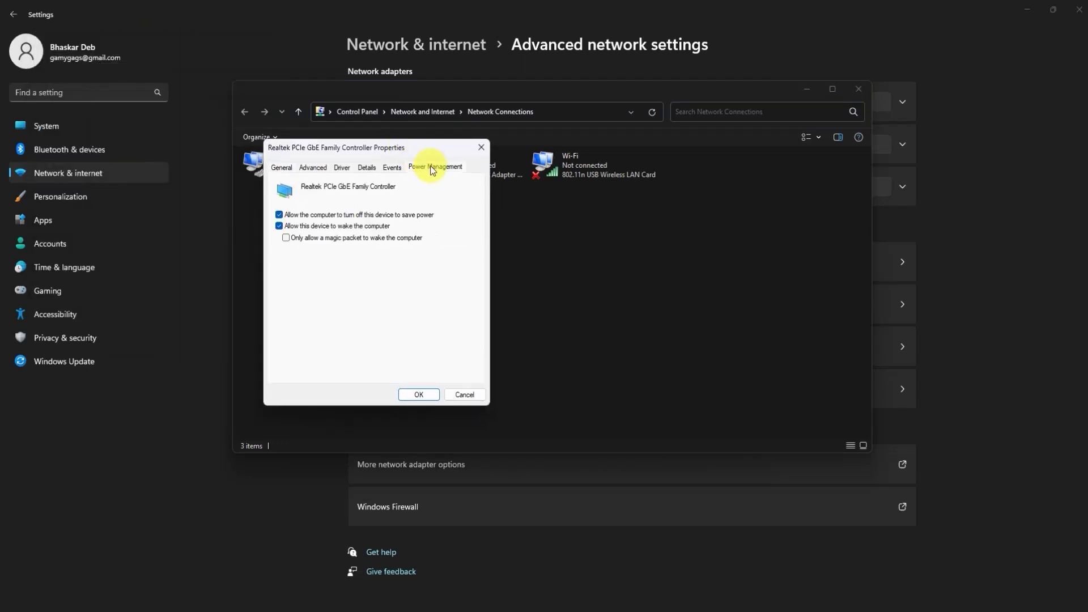
left_click(290, 215)
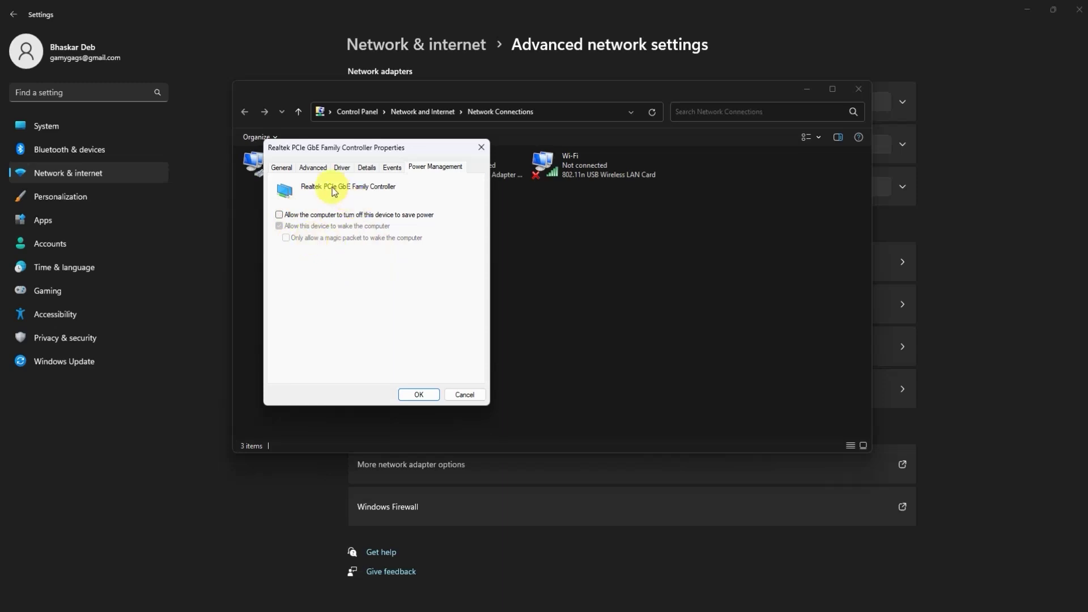
Set the Realtek adapter's Energy-Efficient Ethernet property to Disabled and save the adapter settings.
left_click(315, 169)
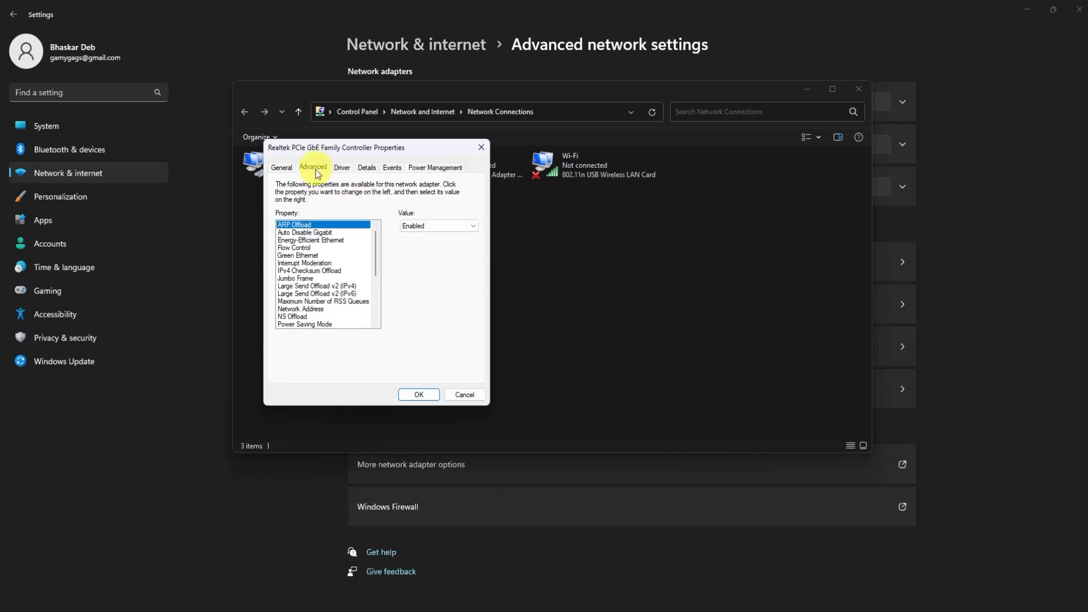
left_click(313, 240)
left_click(410, 226)
left_click(410, 242)
left_click(416, 225)
left_click(416, 236)
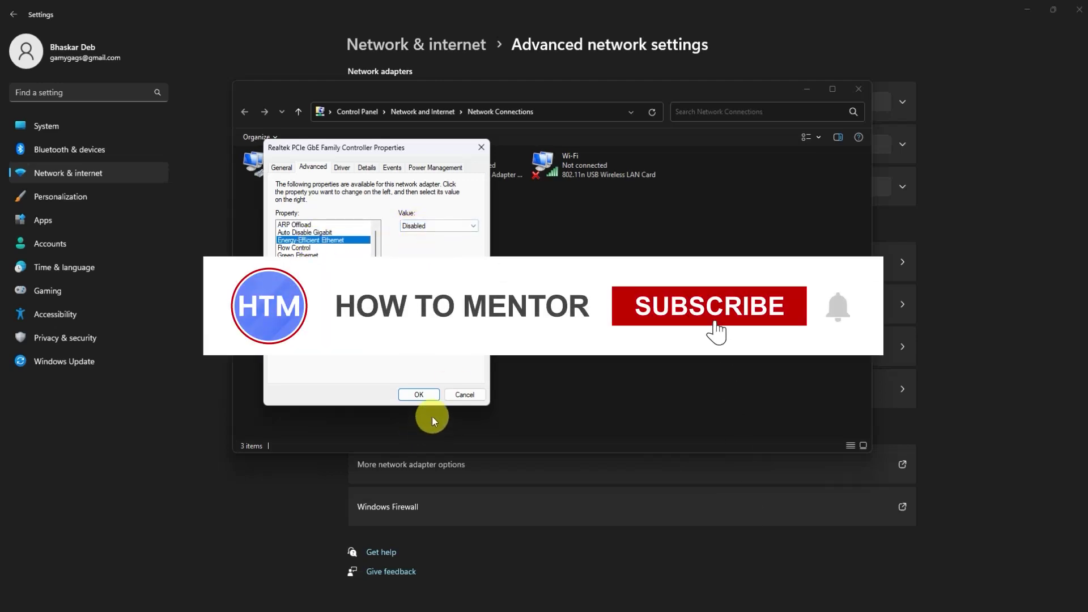
left_click(418, 395)
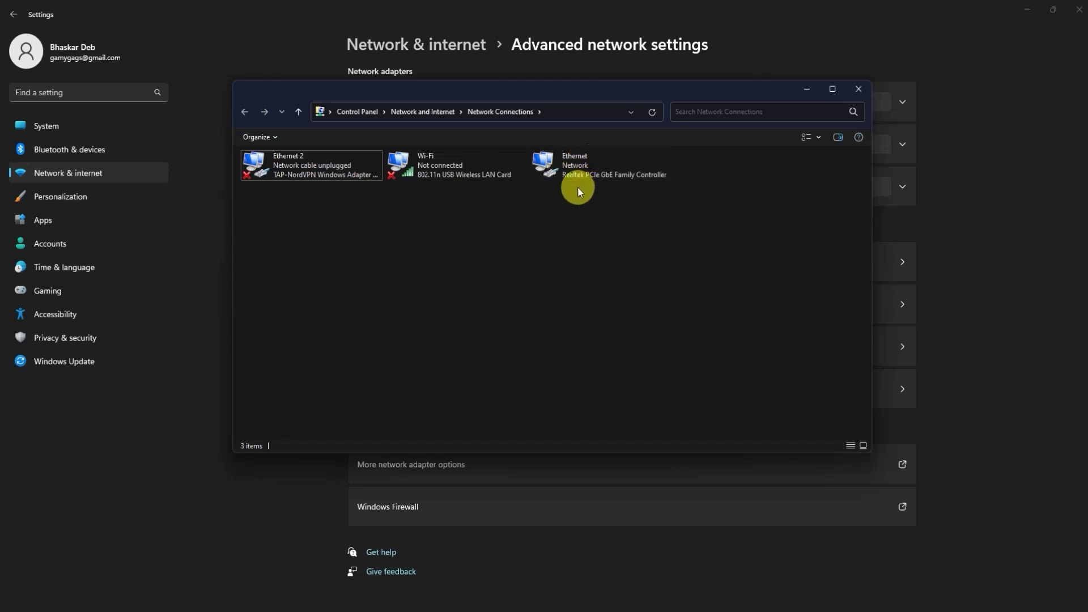
Open the Ethernet adapter's IPv4 properties, clear the existing DNS entries and choose to use manually specified DNS server addresses.
right_click(584, 165)
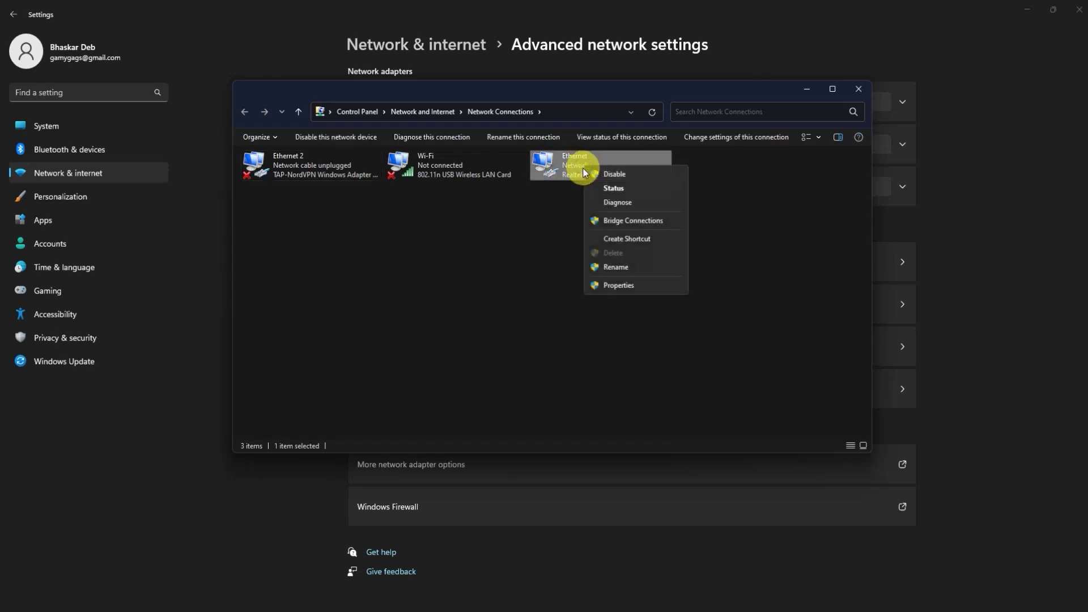
left_click(603, 284)
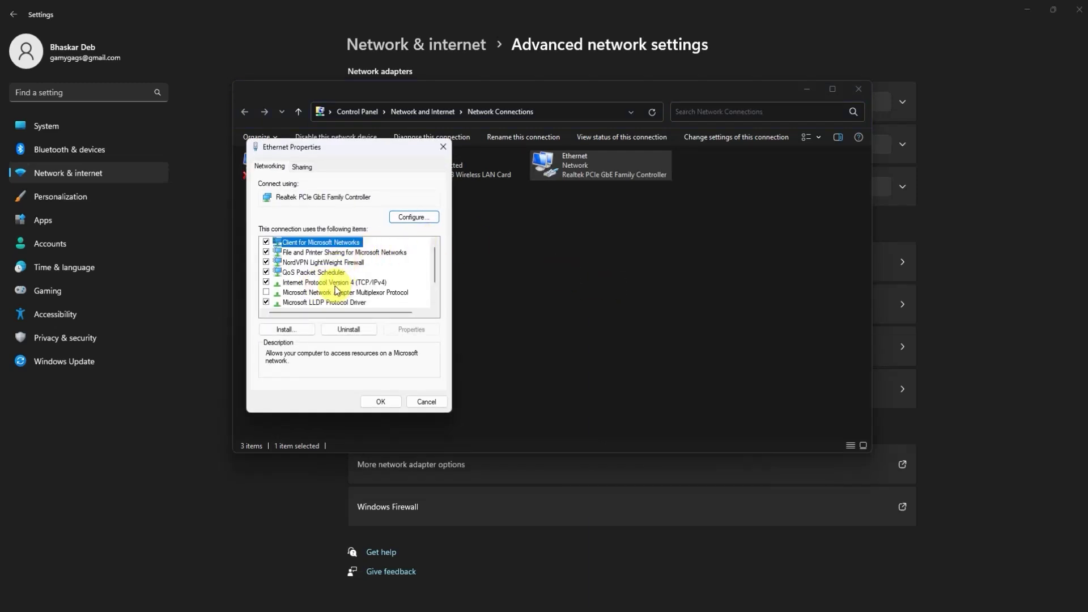
double_click(334, 285)
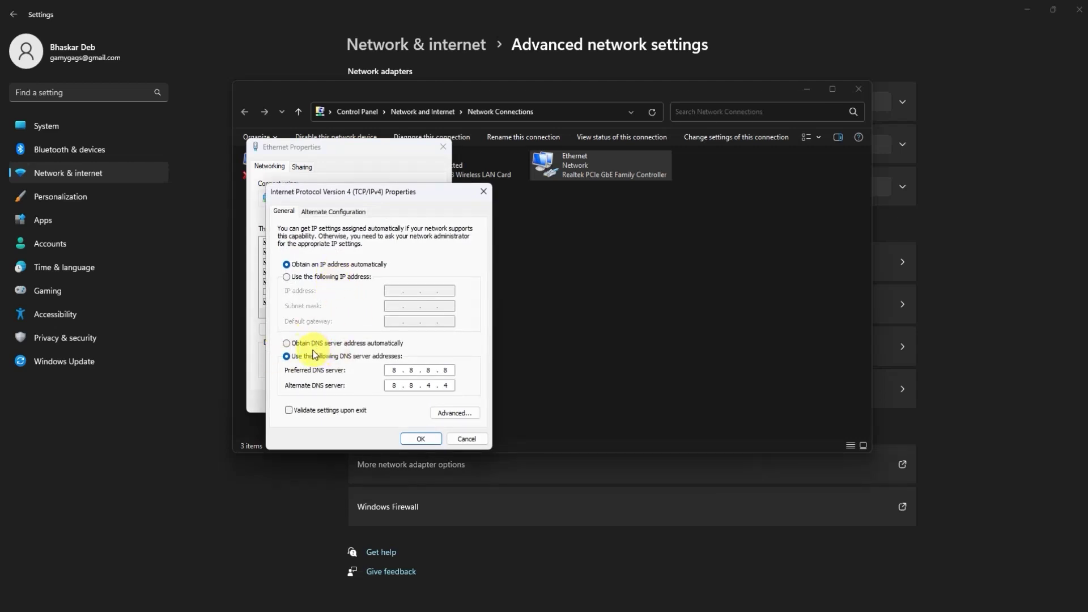
left_click(287, 343)
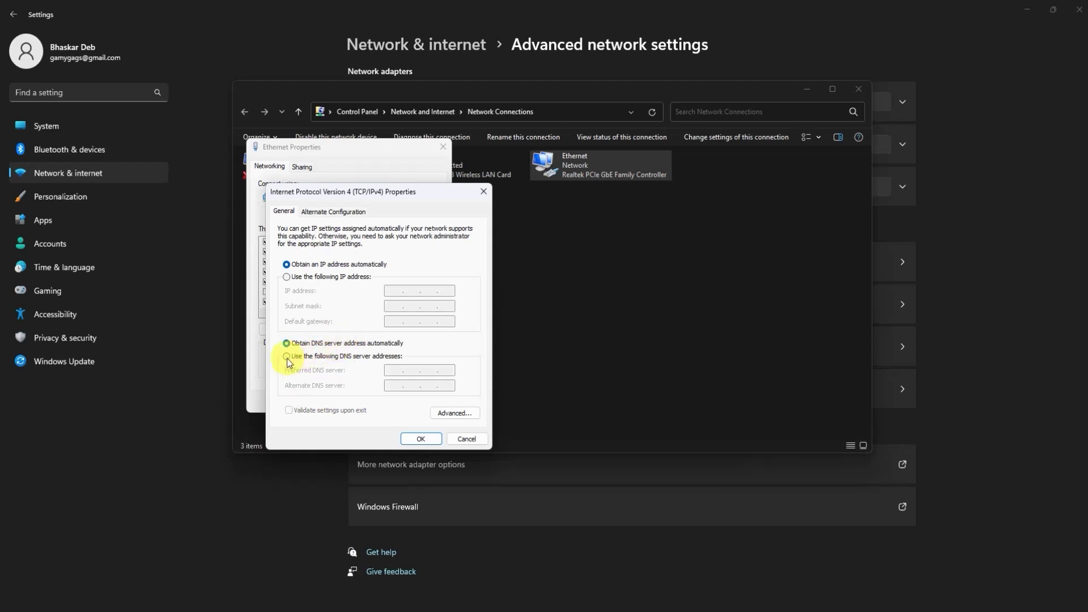
left_click(287, 356)
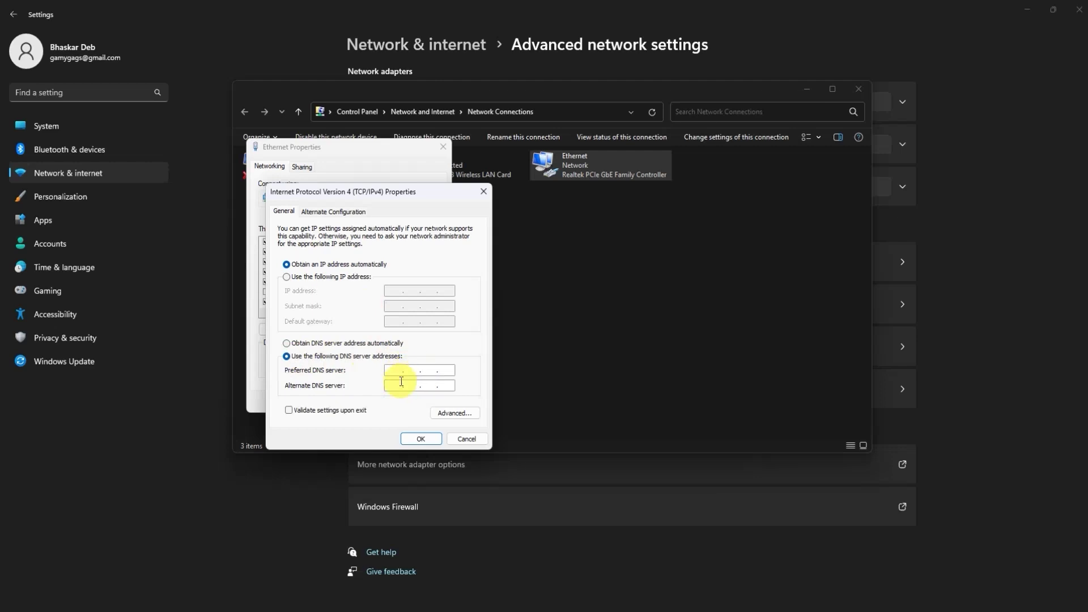
Set the preferred DNS server to 1.1.1.1 and the alternate DNS server to 1.0.0.1.
left_click(398, 372)
type("8.8.8.8")
left_click(401, 388)
type("1.0.0.")
type("1.00")
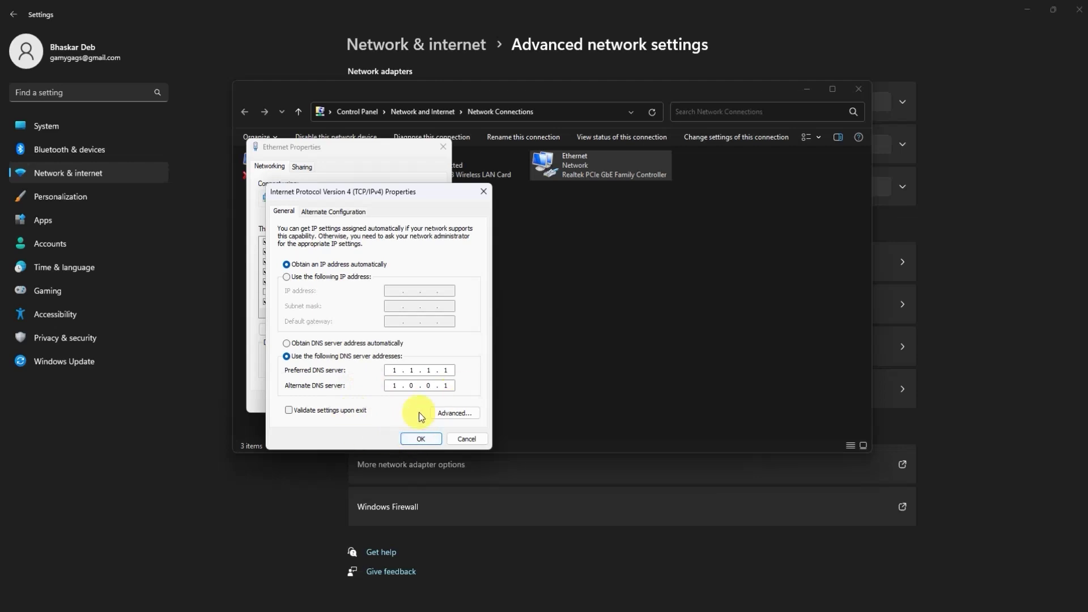
Set the preferred DNS server to 8.8.8.8 and the alternate to 8.8.4.4, and save the IPv4 and Ethernet properties.
left_click(394, 369)
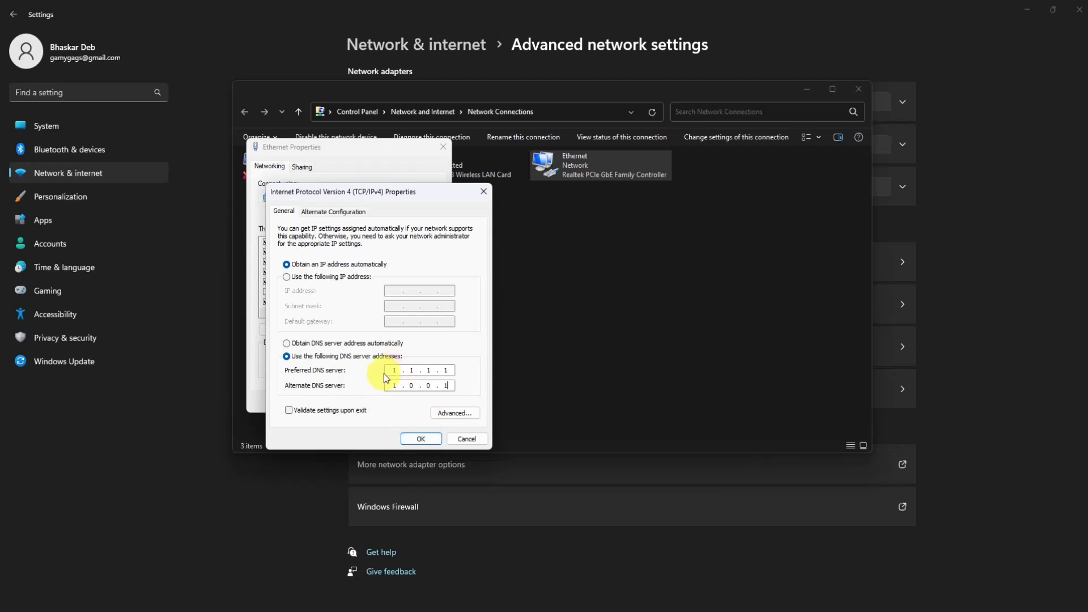
type("8.")
double_click(392, 368)
type("8.8")
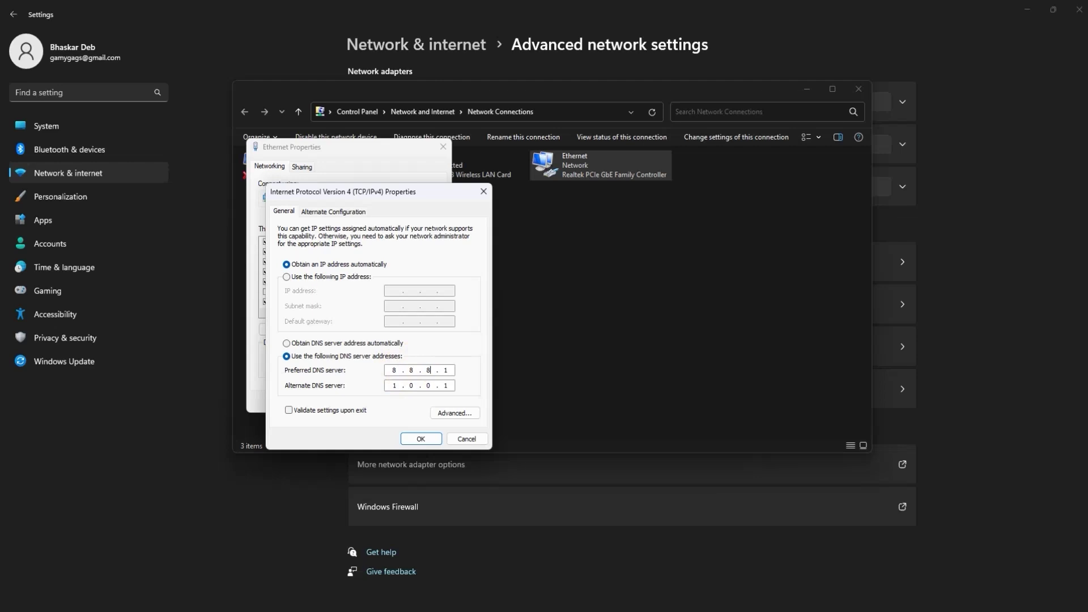
type(".8.8")
double_click(394, 385)
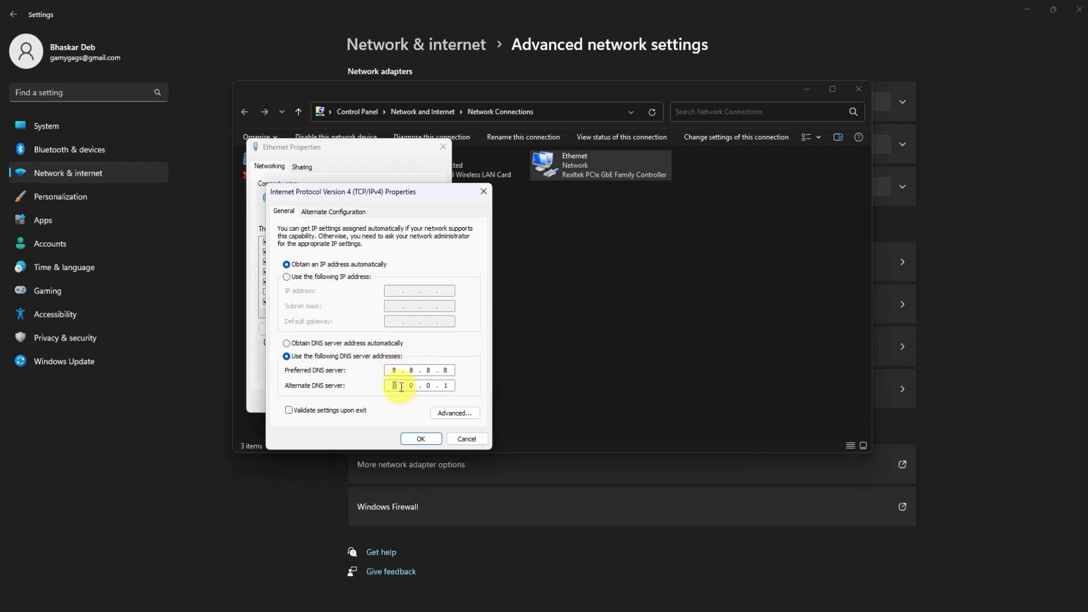
type("8")
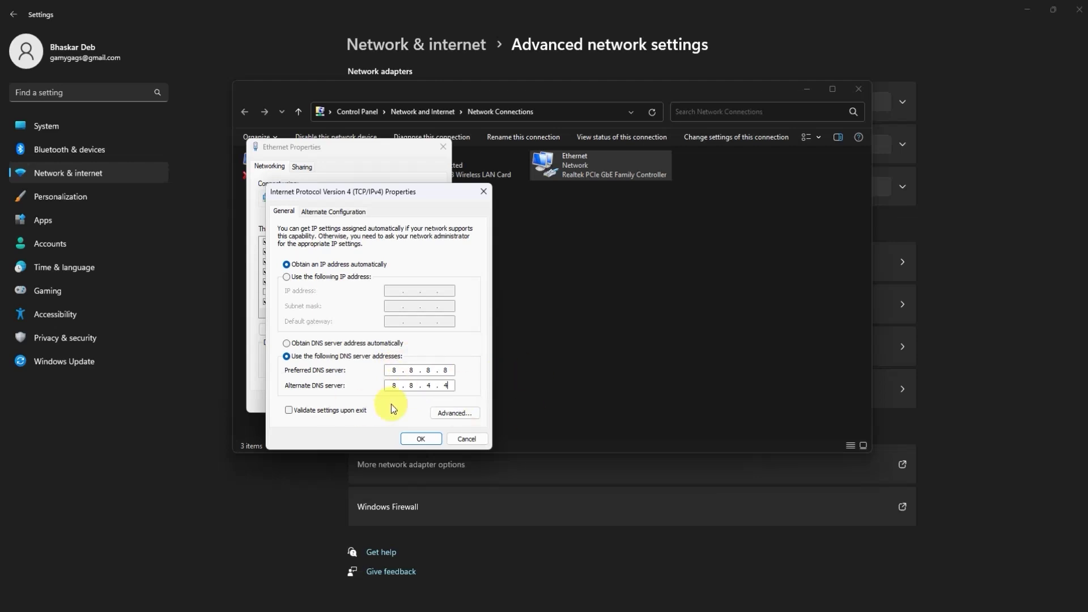
left_click(419, 439)
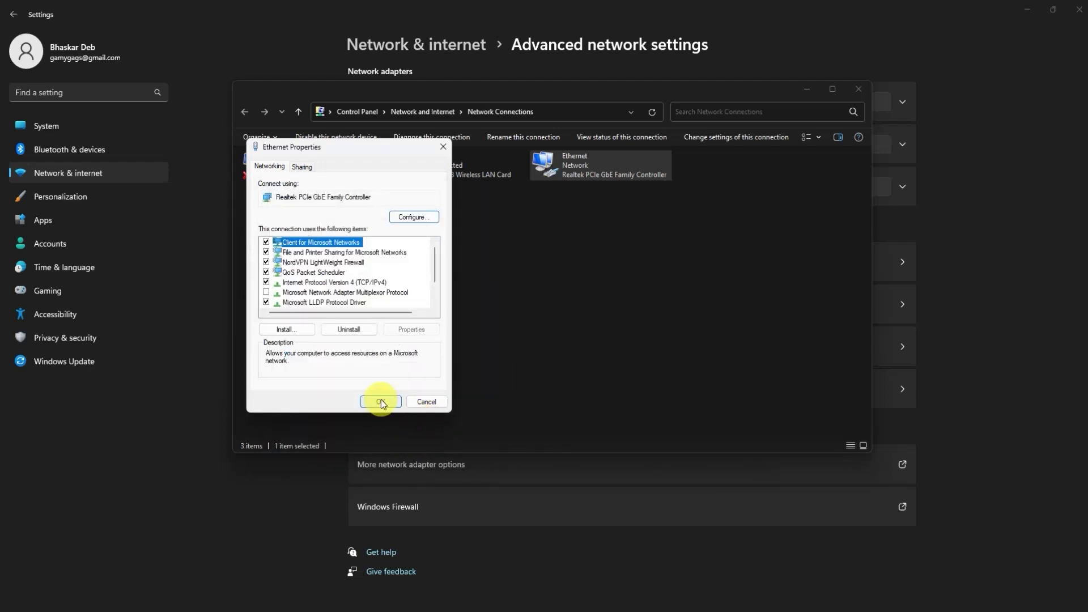
left_click(381, 402)
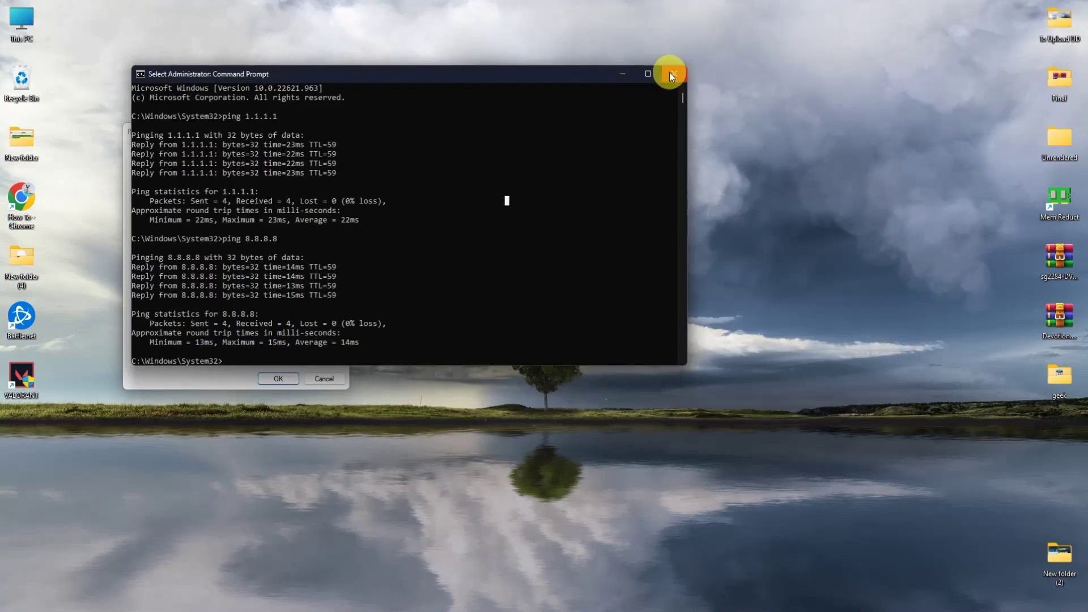
Close the open Command Prompt and Realtek adapter properties windows, and start a new Command Prompt as administrator.
left_click(671, 74)
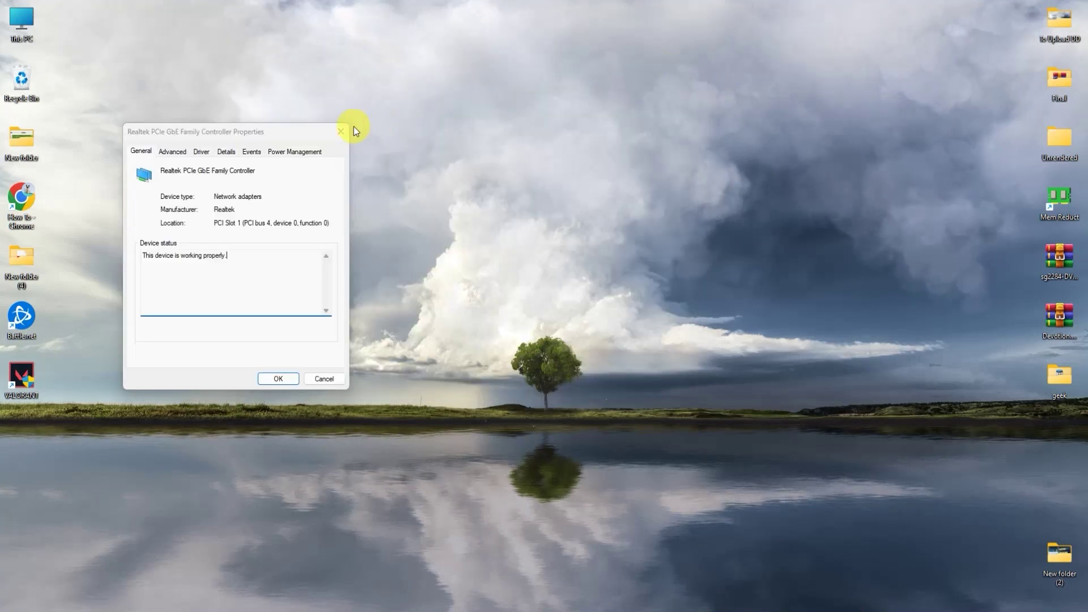
left_click(337, 121)
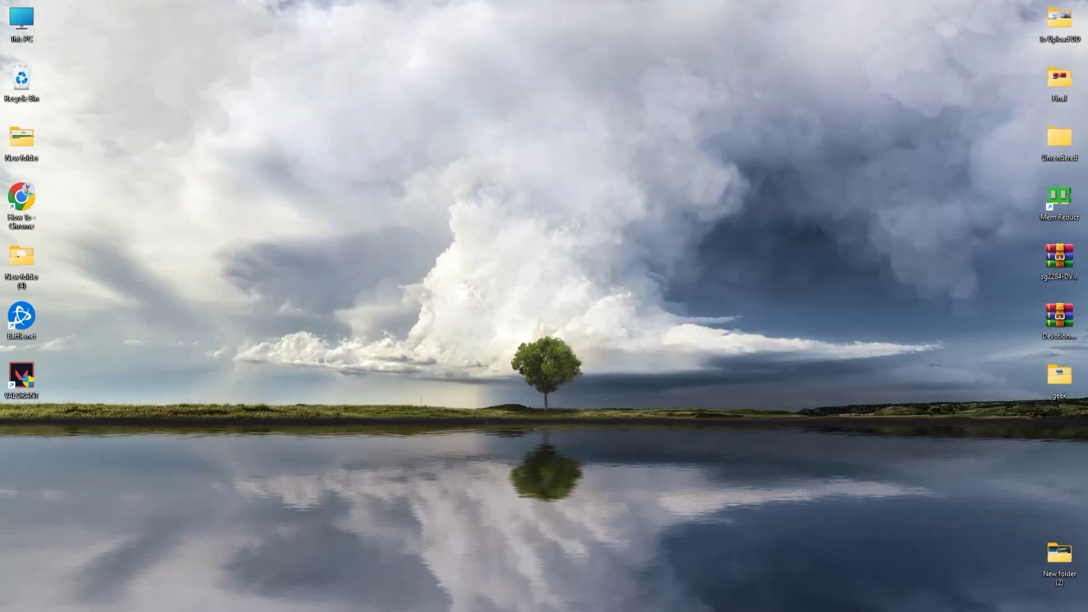
left_click(476, 611)
type("cmd")
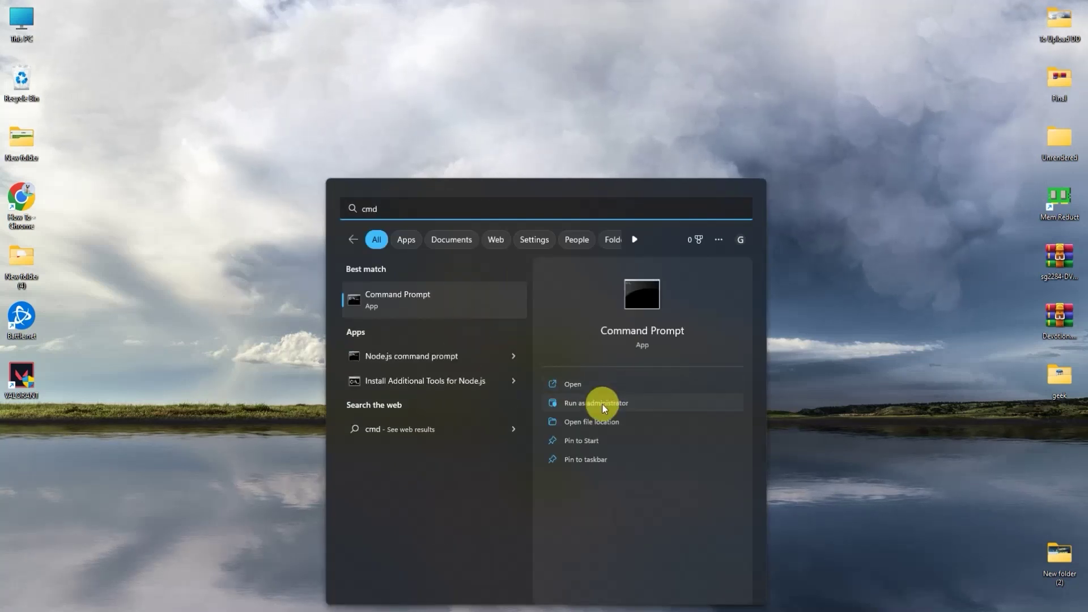
left_click(603, 403)
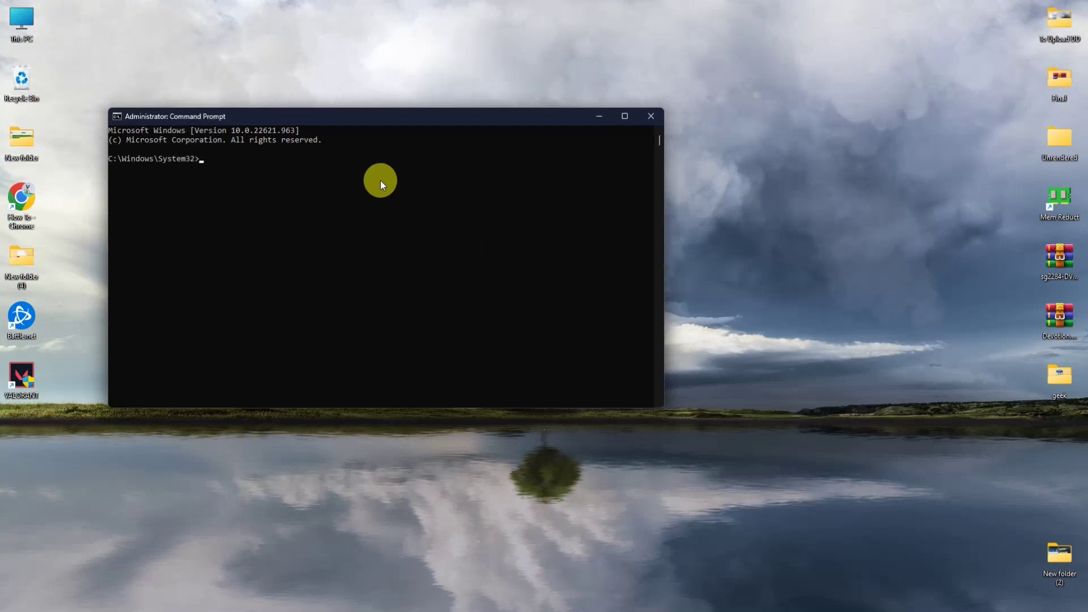
Flush the DNS resolver cache with the command ipconfig /flushdns and close the Command Prompt.
type("ip")
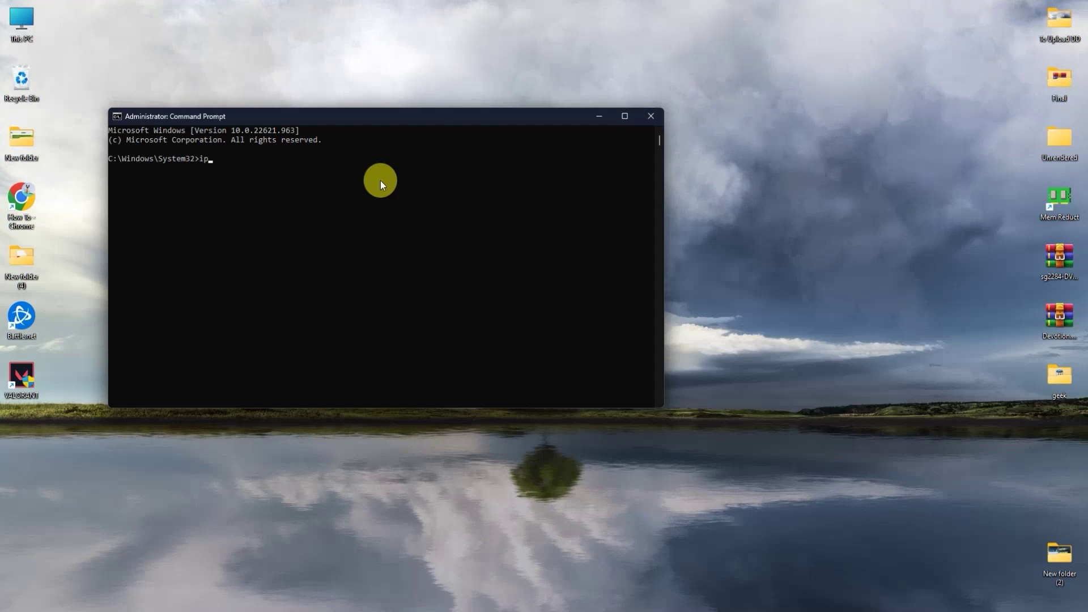
type("confi")
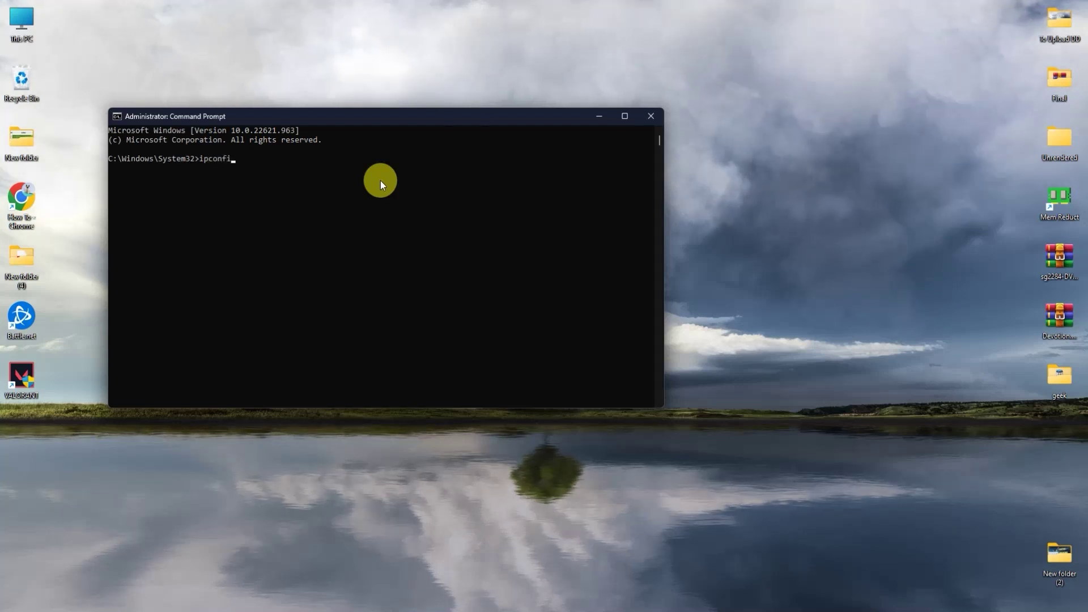
type("d")
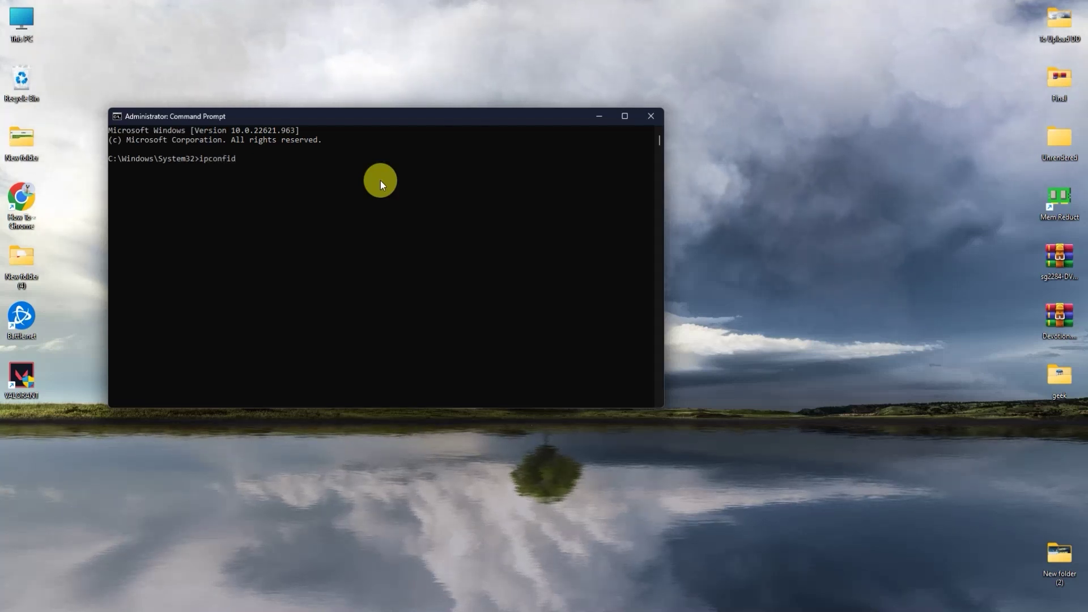
key("BackSpace")
type("g ")
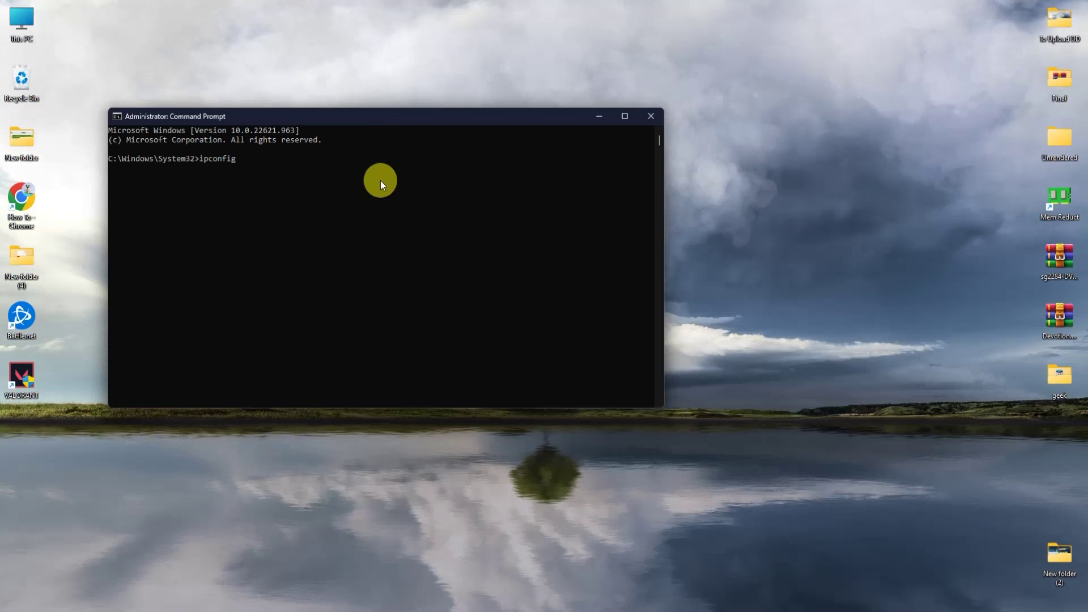
type(" /")
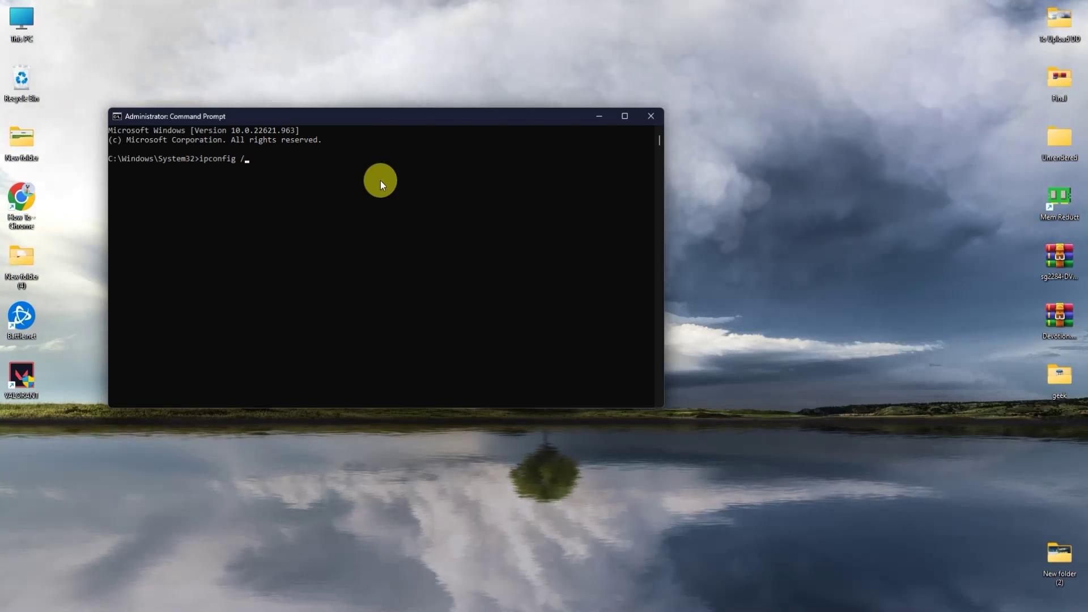
type("f")
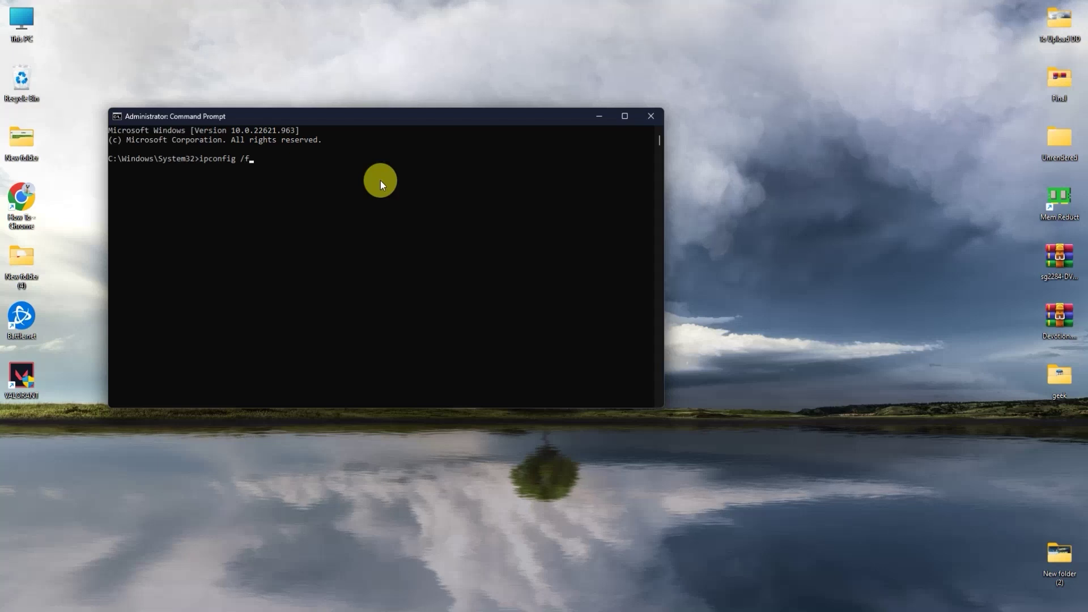
type("lush")
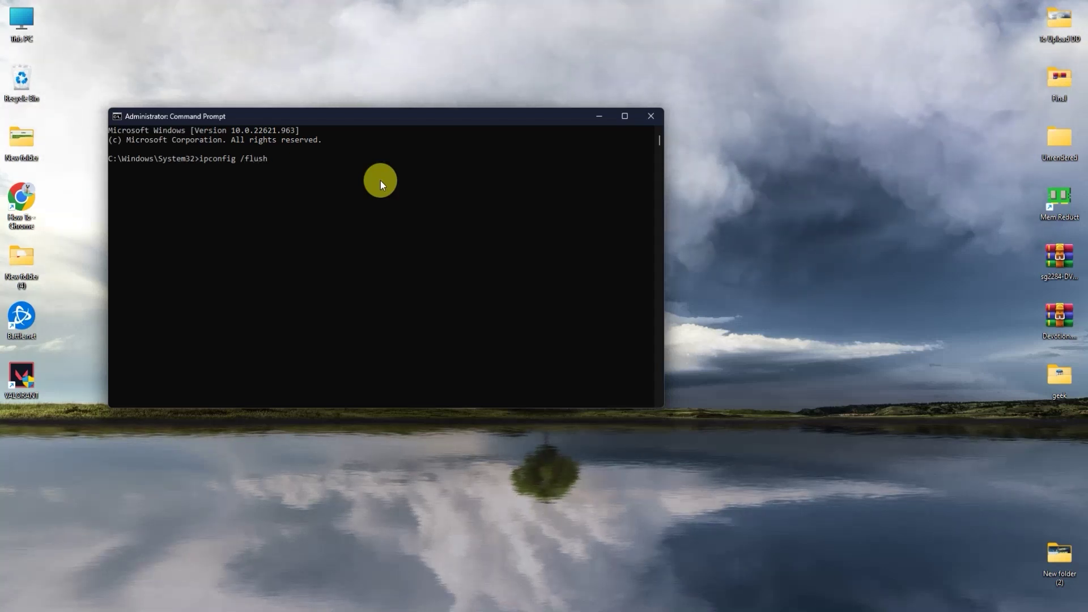
type("dns")
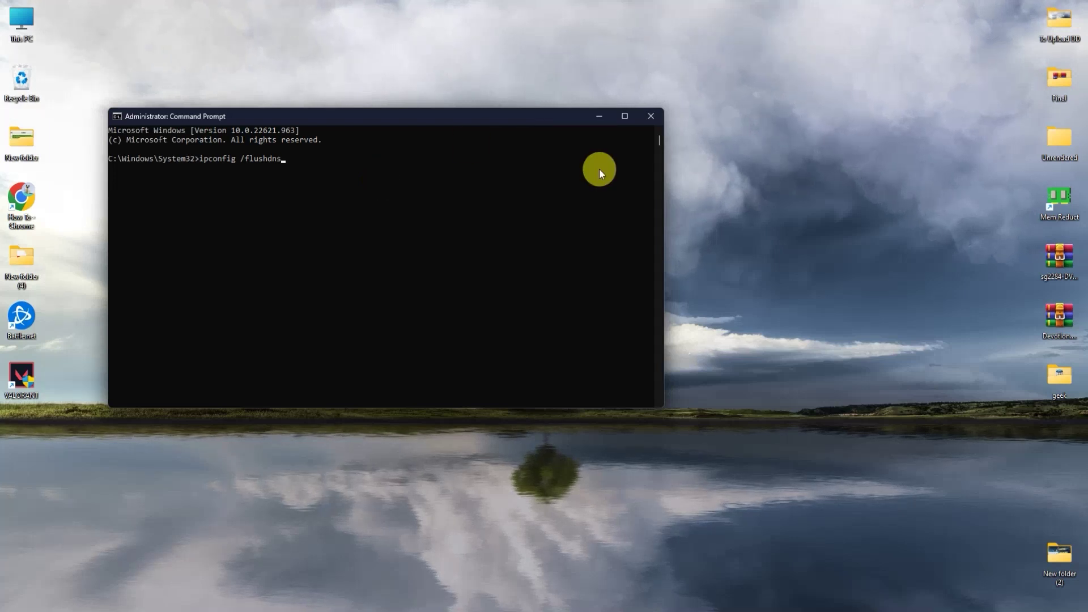
left_click(710, 181)
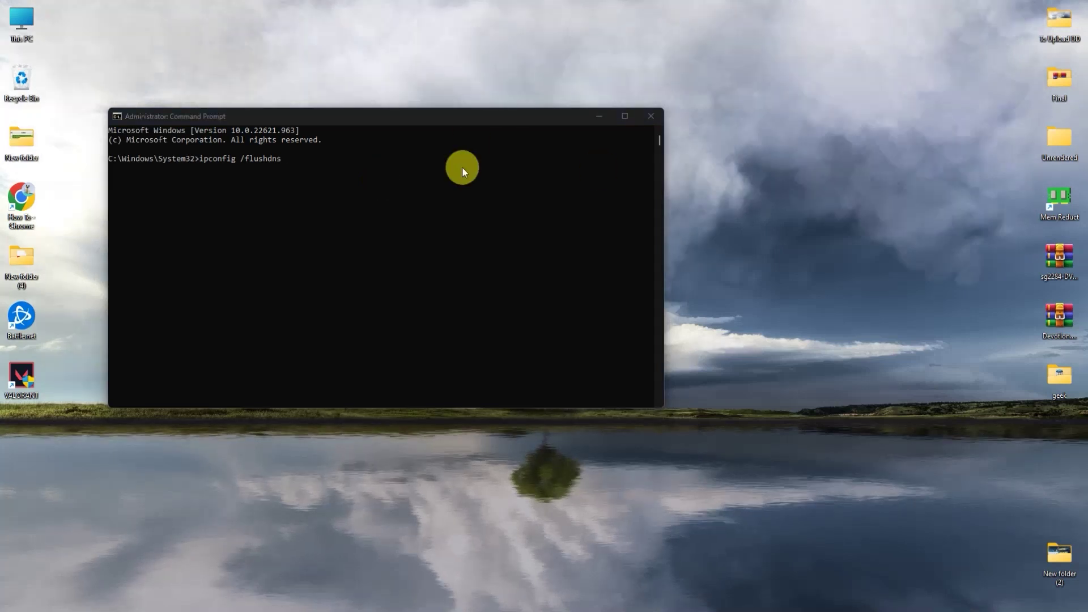
left_click(417, 117)
key("Return")
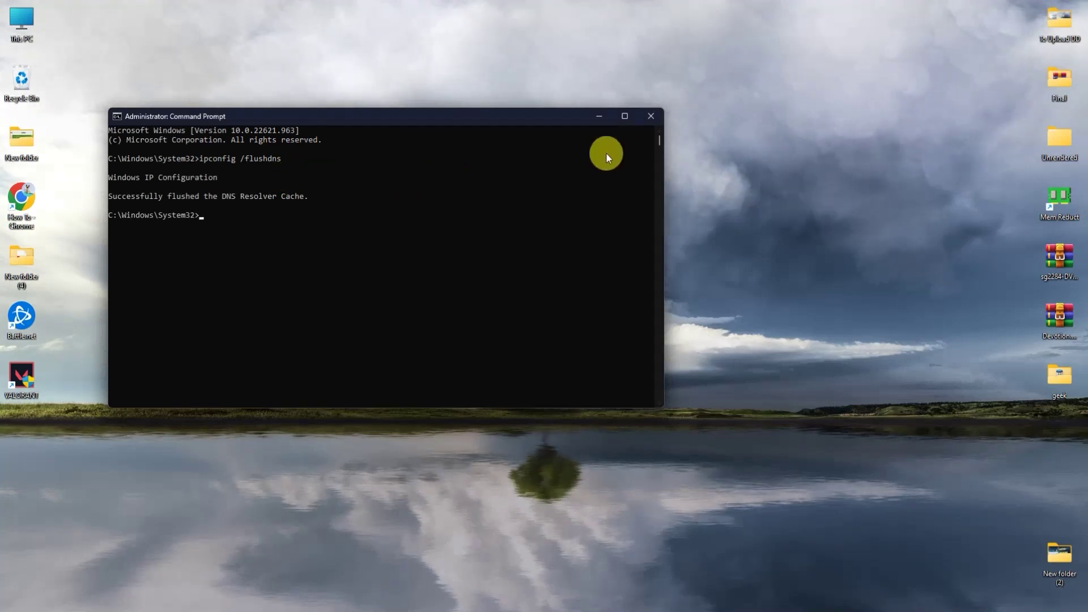
left_click(649, 121)
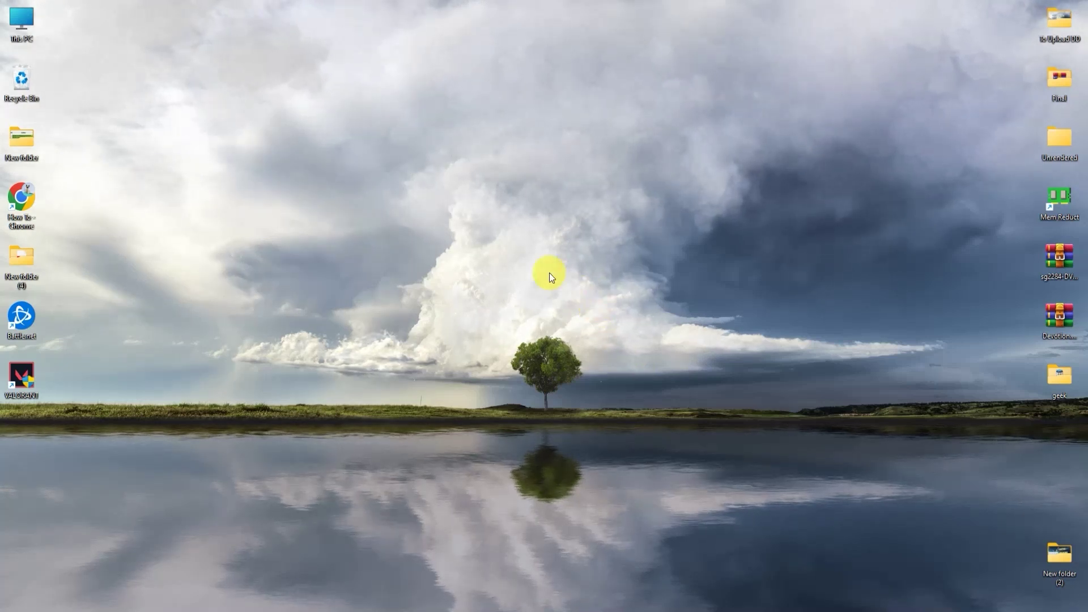
In Google Chrome's system settings, turn off continuing to run background apps when Chrome is closed.
double_click(12, 201)
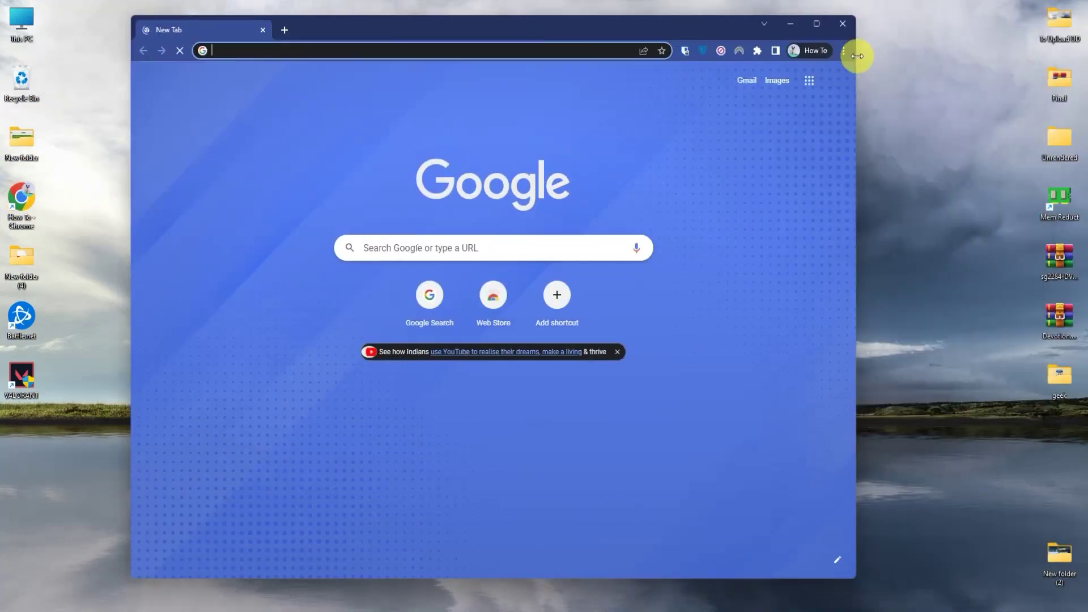
left_click(843, 51)
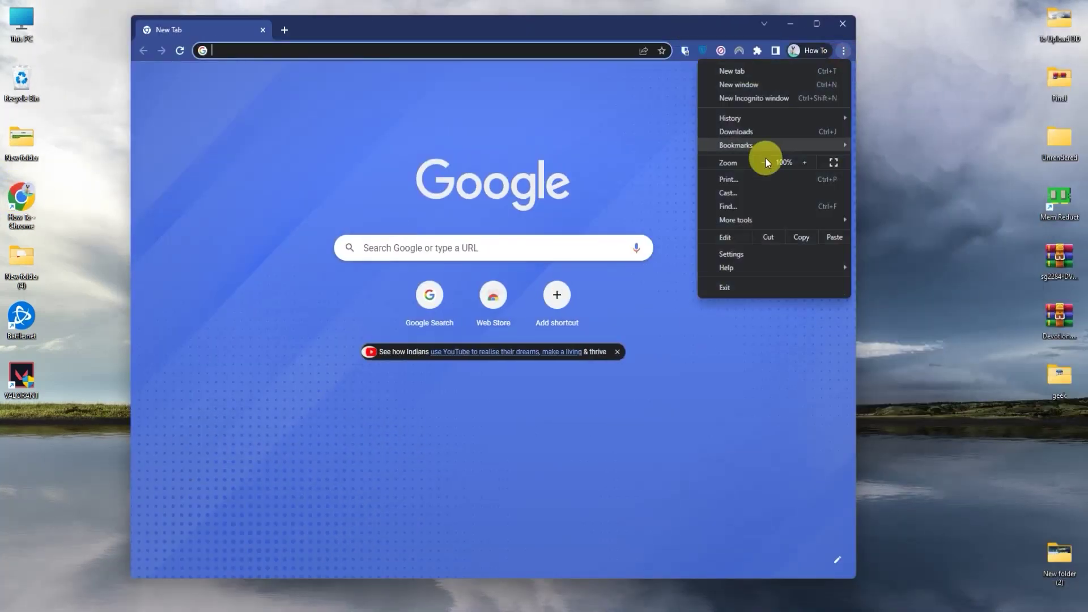
left_click(731, 253)
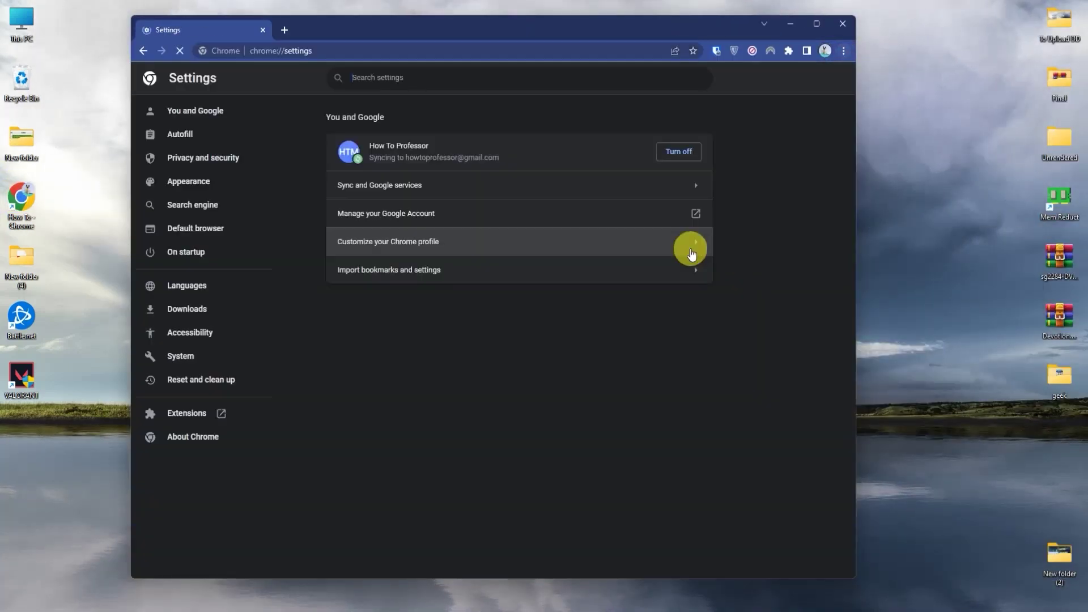
left_click(174, 367)
left_click(696, 149)
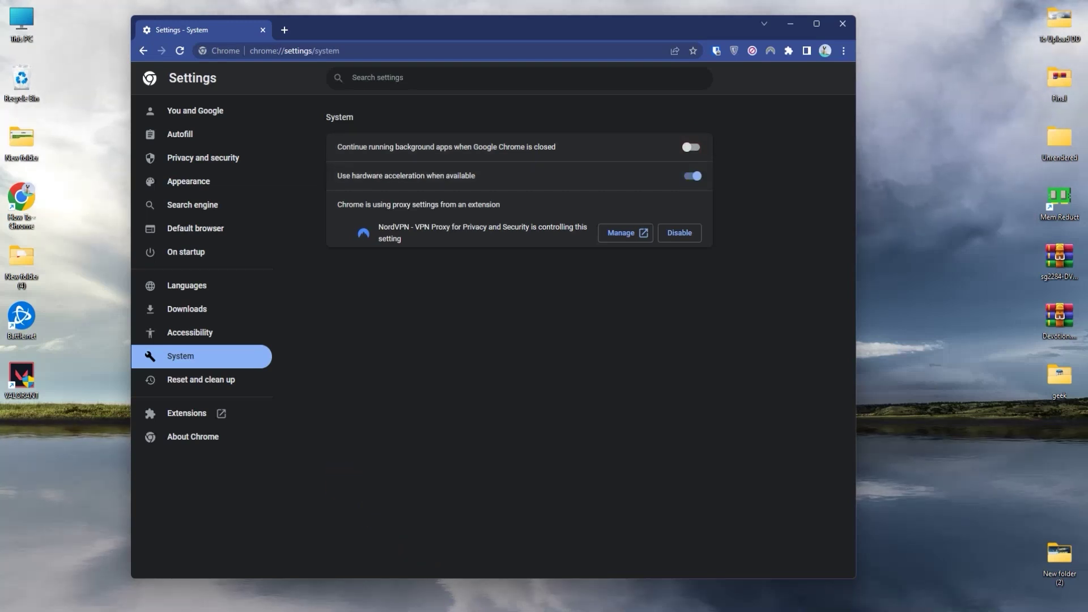
Switch to the Windows Installed apps settings and look through the list of apps.
left_click(475, 610)
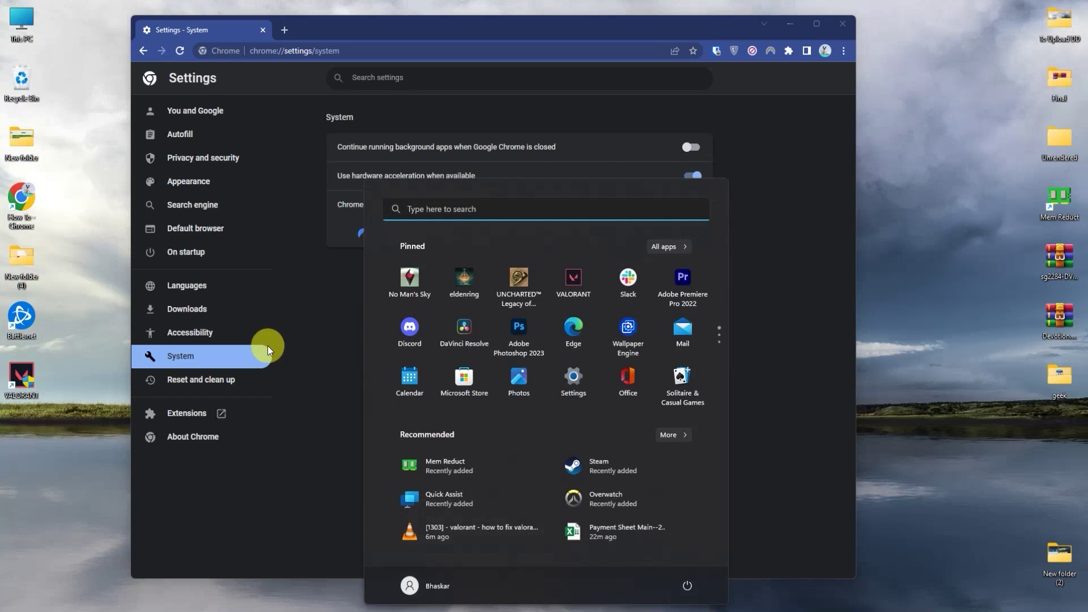
left_click(472, 215)
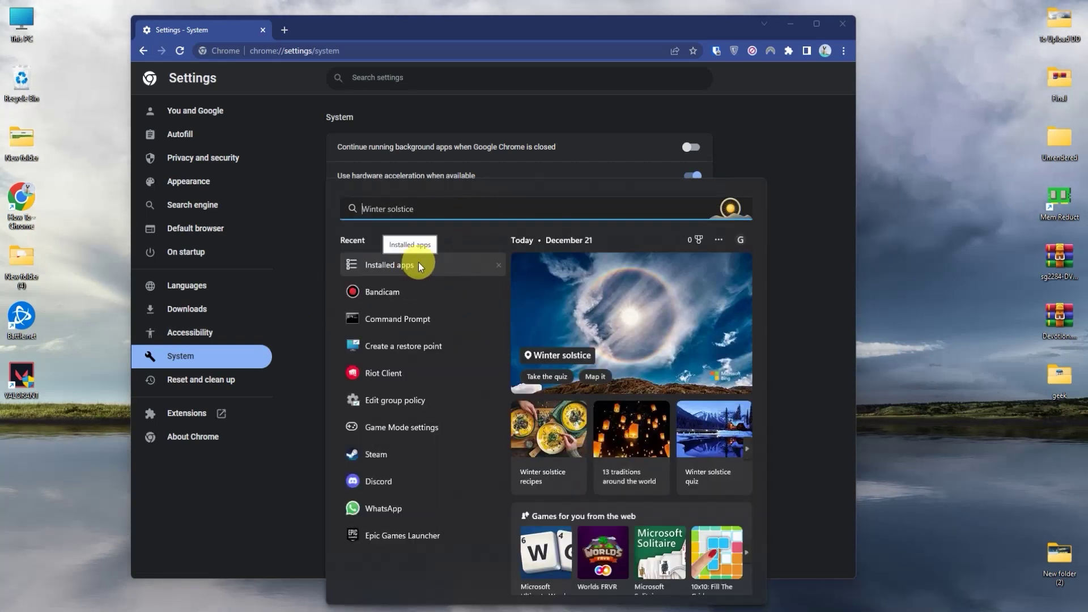
left_click(389, 268)
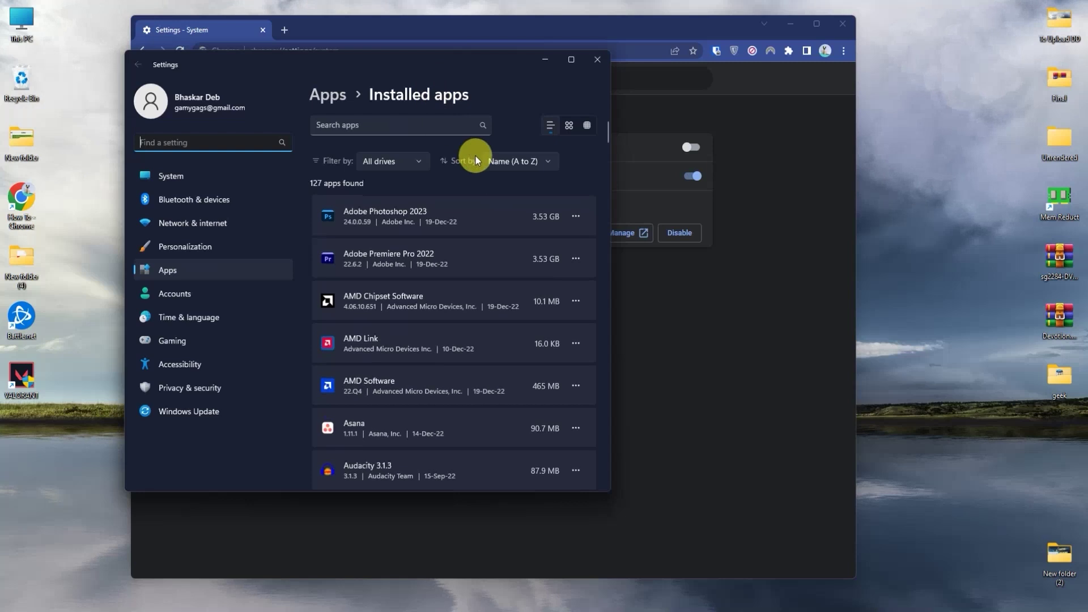
scroll(484, 233, "down", 3)
scroll(484, 233, "up", 3)
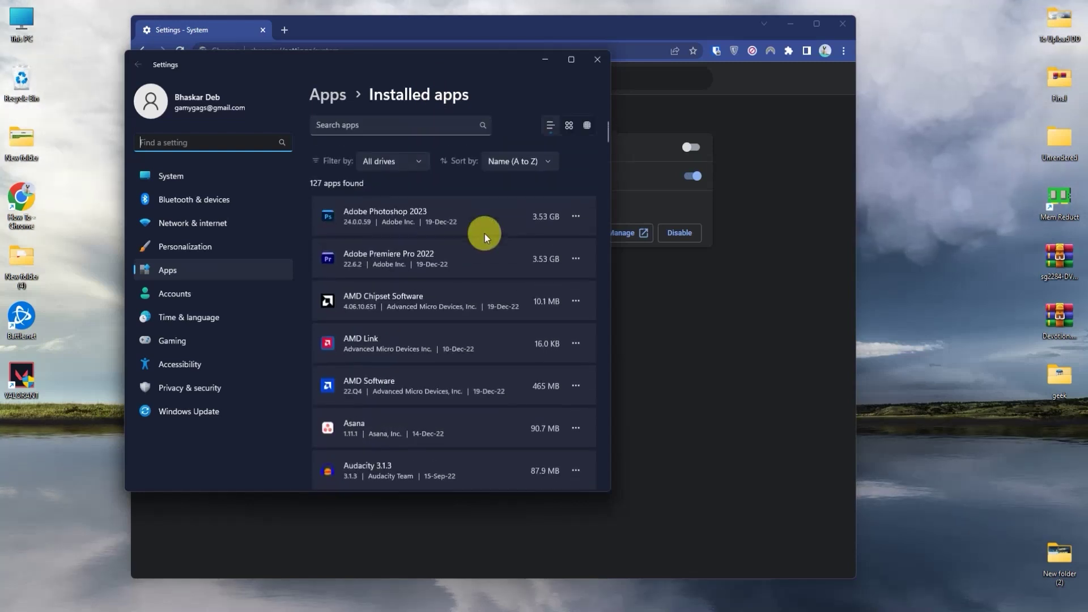
Set Calculator's background apps permission to Never in its advanced options, and return to the installed apps list.
scroll(484, 233, "down", 5)
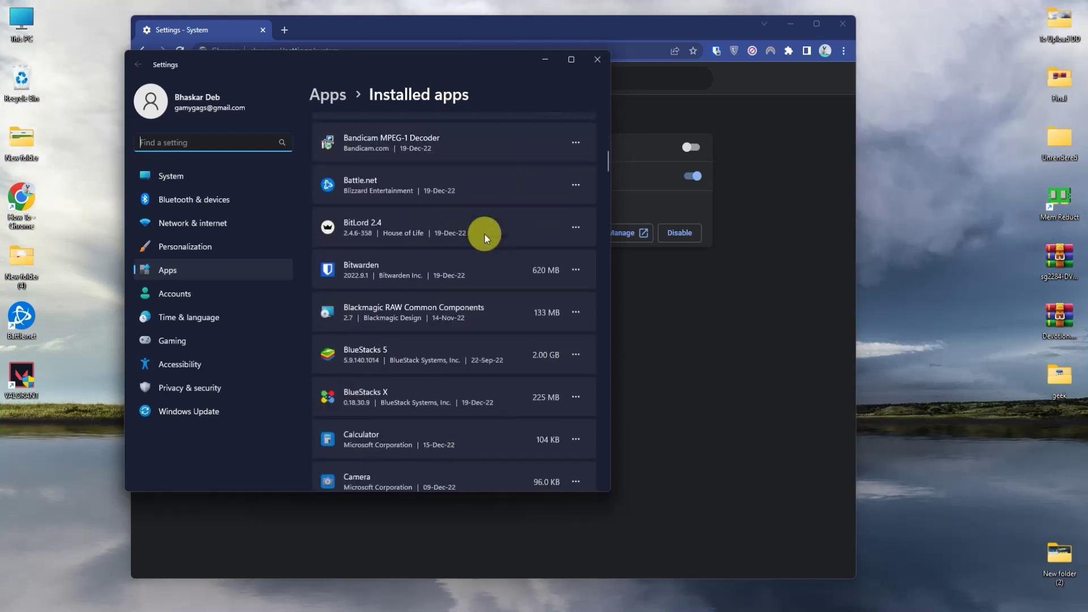
left_click(576, 439)
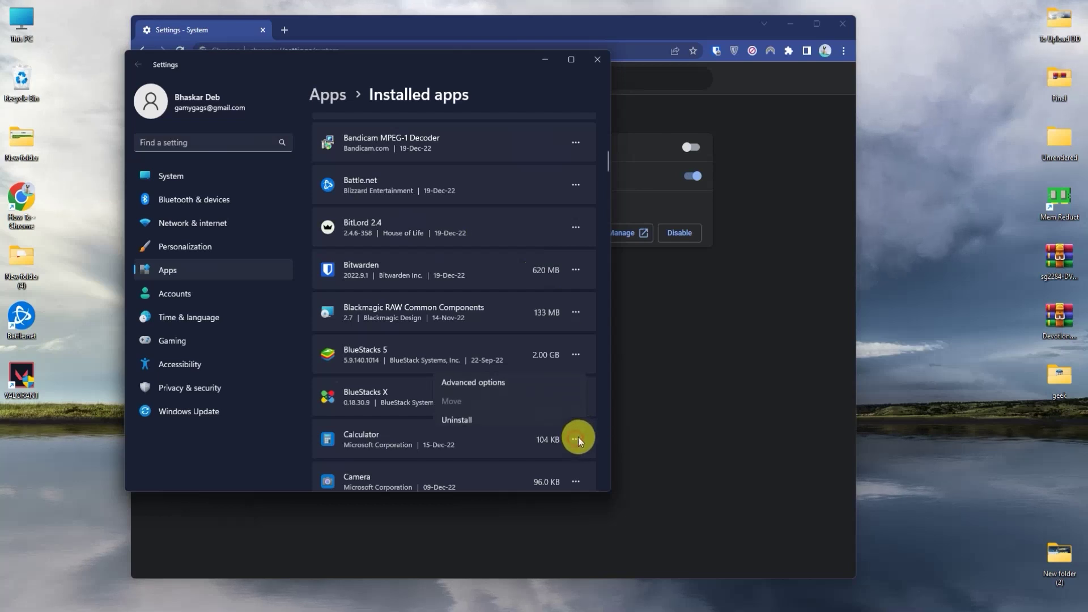
left_click(473, 377)
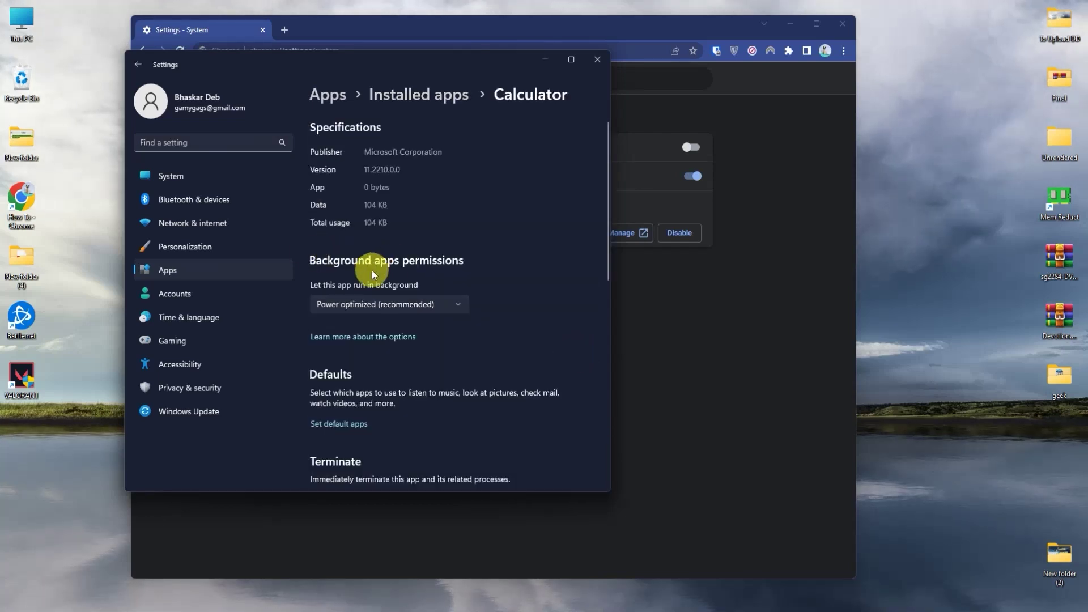
left_click(457, 303)
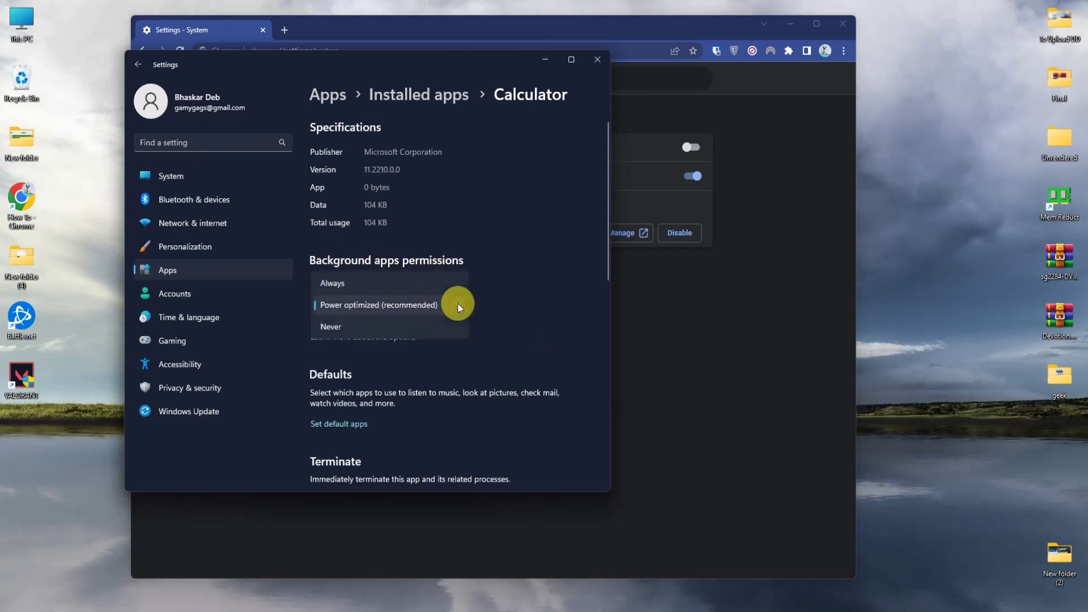
left_click(411, 329)
key("alt+Left")
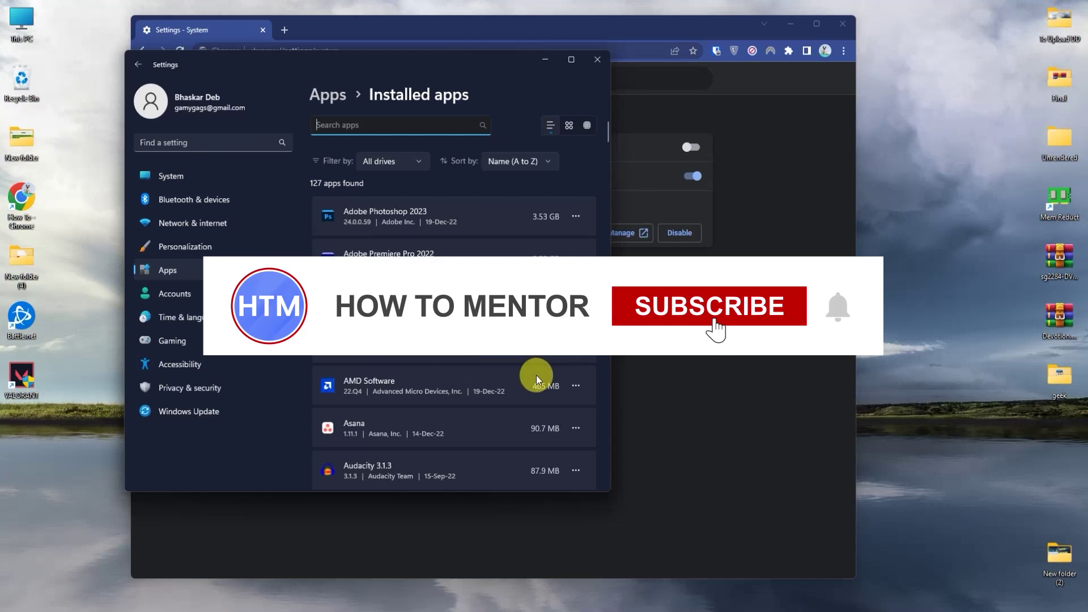
Look through the installed apps list and check the available options for Microsoft Edge.
scroll(536, 375, "down", 1)
scroll(536, 375, "down", 8)
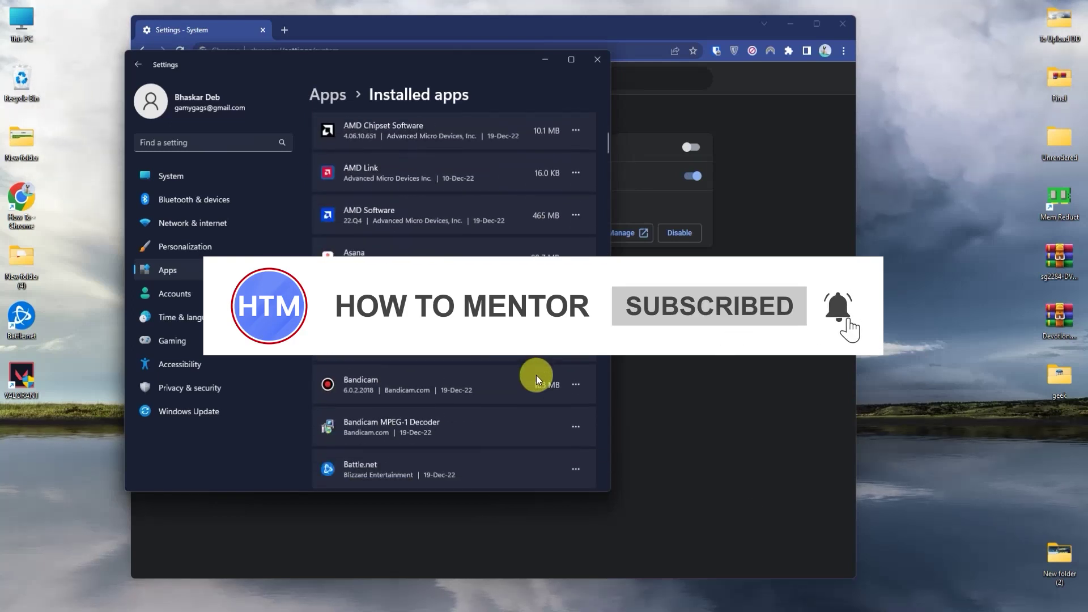
scroll(536, 375, "down", 9)
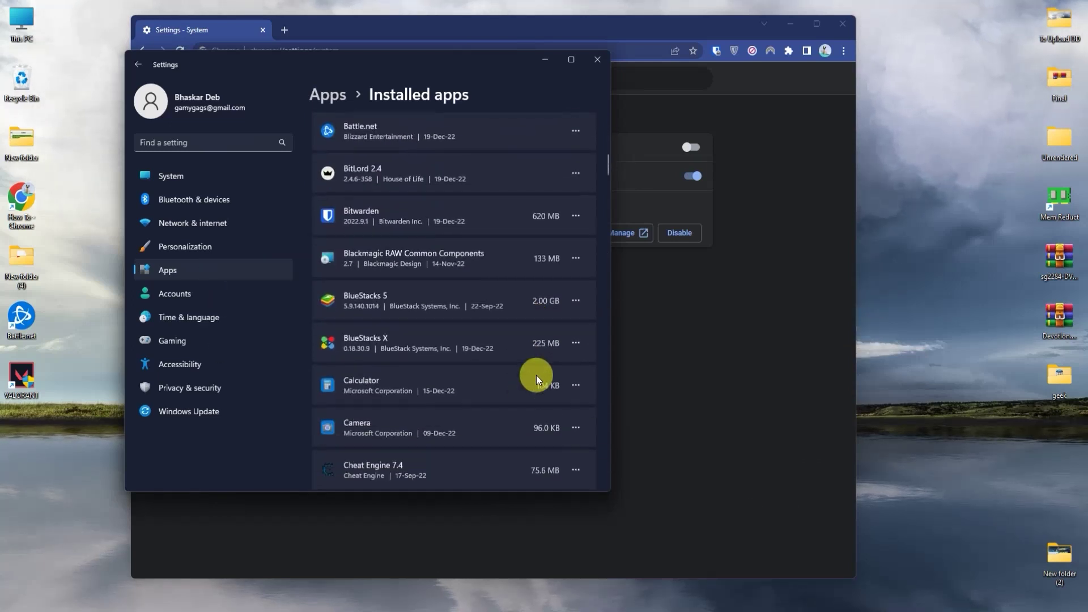
scroll(536, 375, "down", 8)
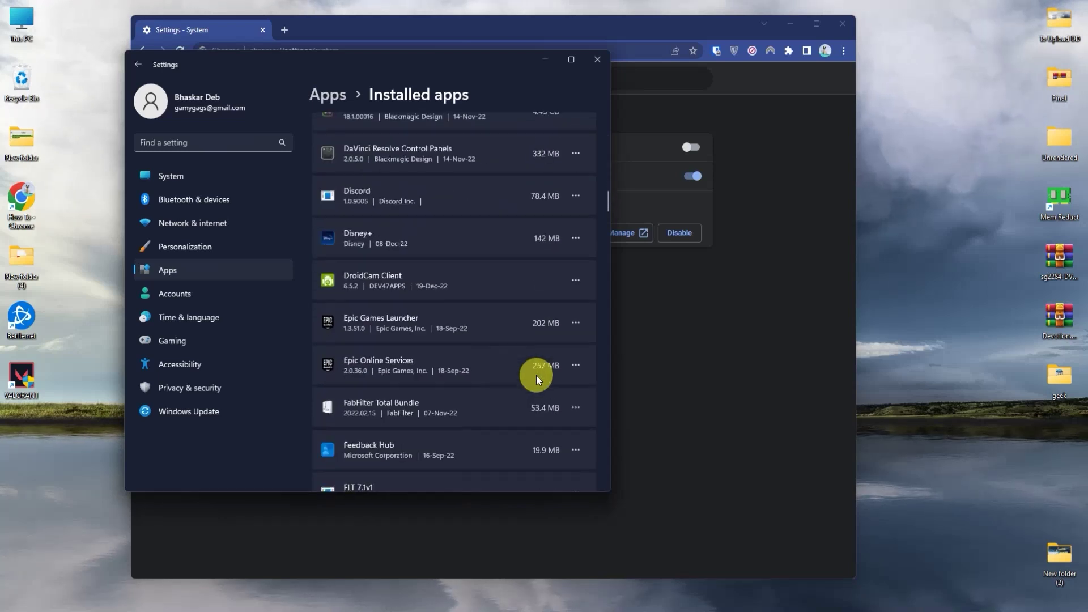
scroll(542, 266, "down", 7)
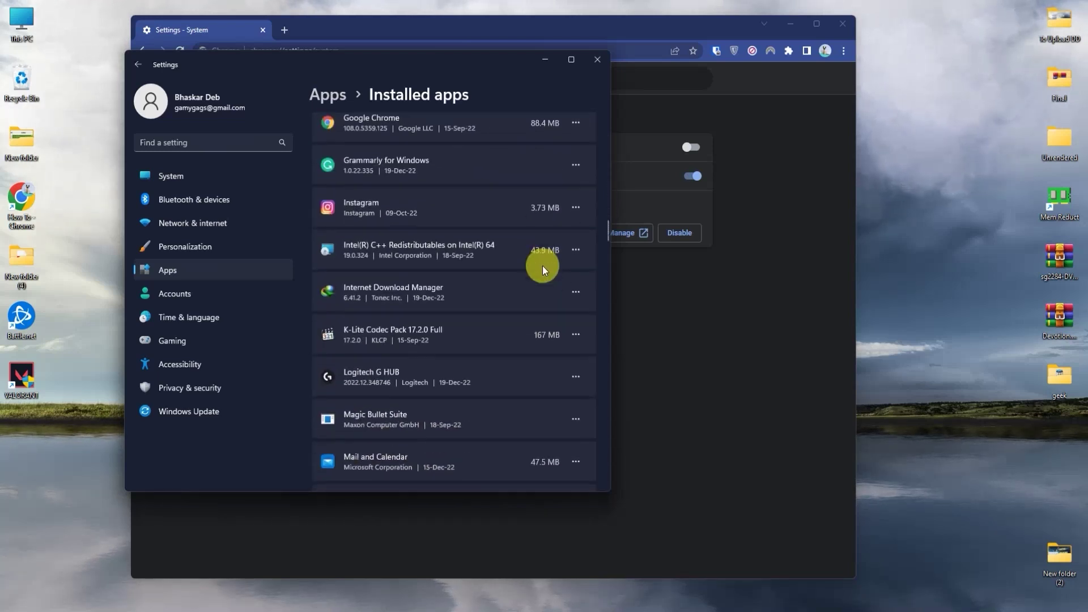
scroll(542, 266, "down", 4)
scroll(542, 266, "down", 1)
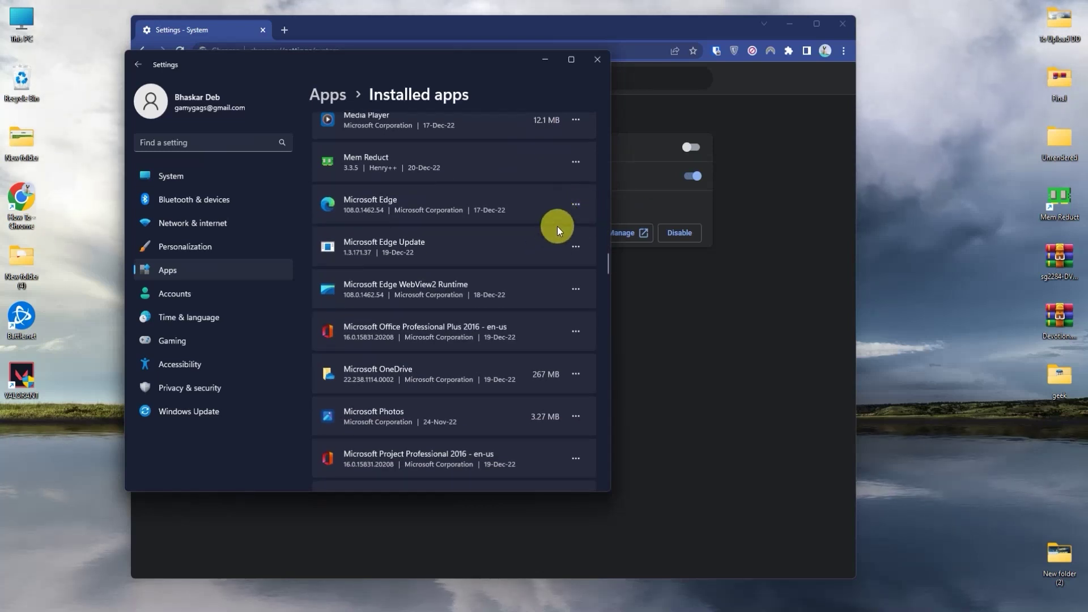
left_click(576, 205)
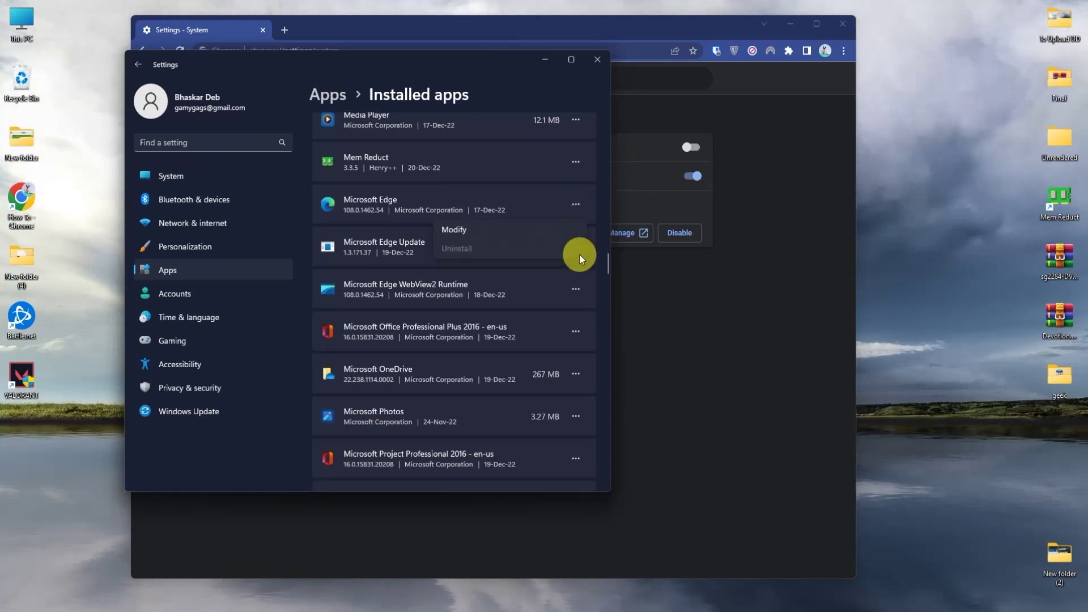
left_click(504, 175)
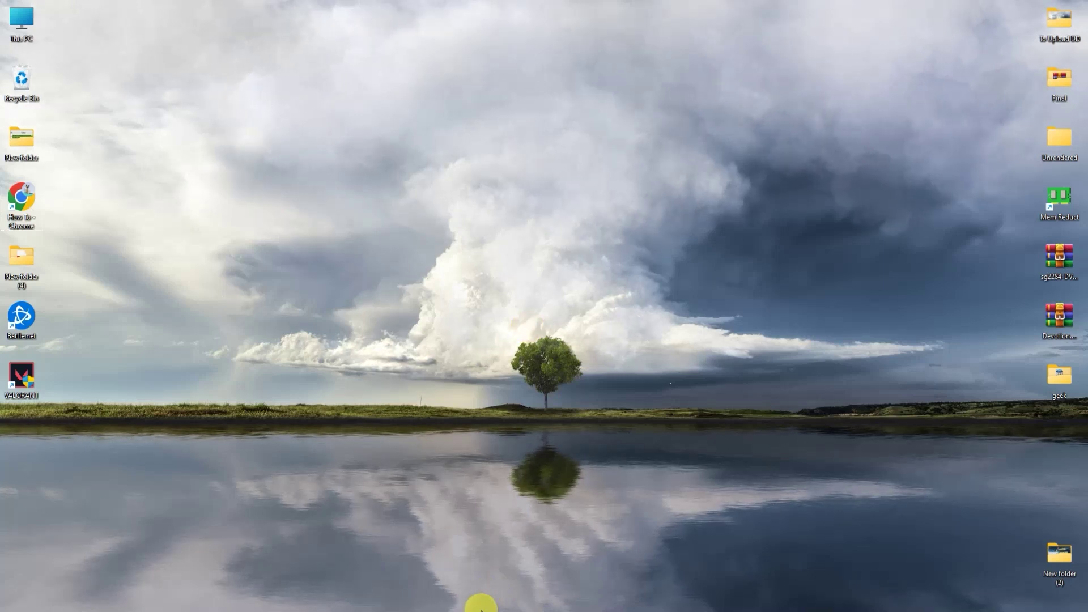
Go to Firewall & network protection in Windows Security and unlock the list of apps allowed through the firewall for changes.
key("super+x")
left_click(532, 514)
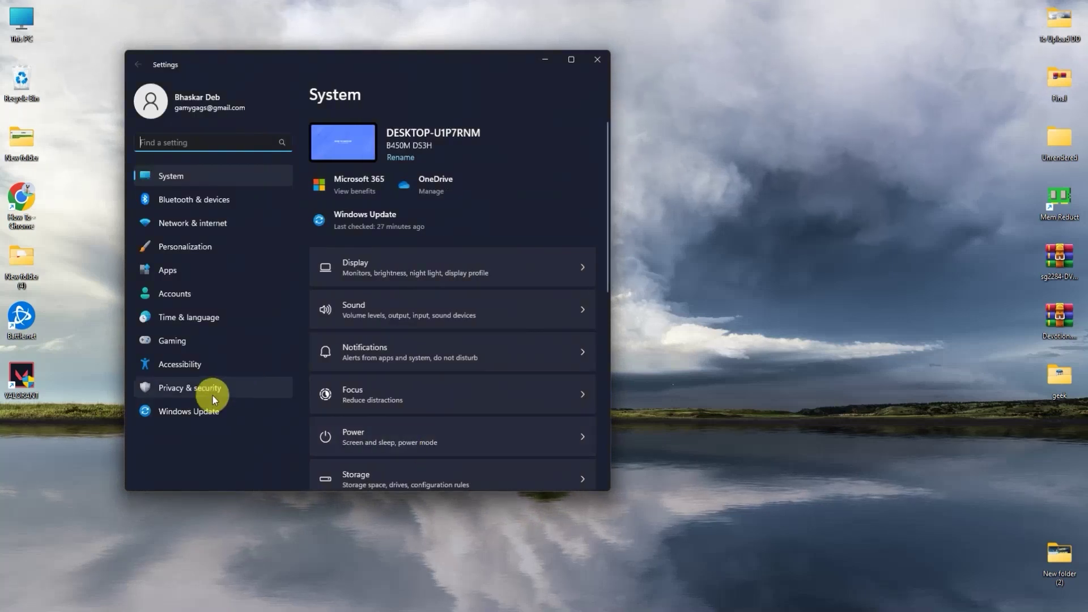
left_click(213, 395)
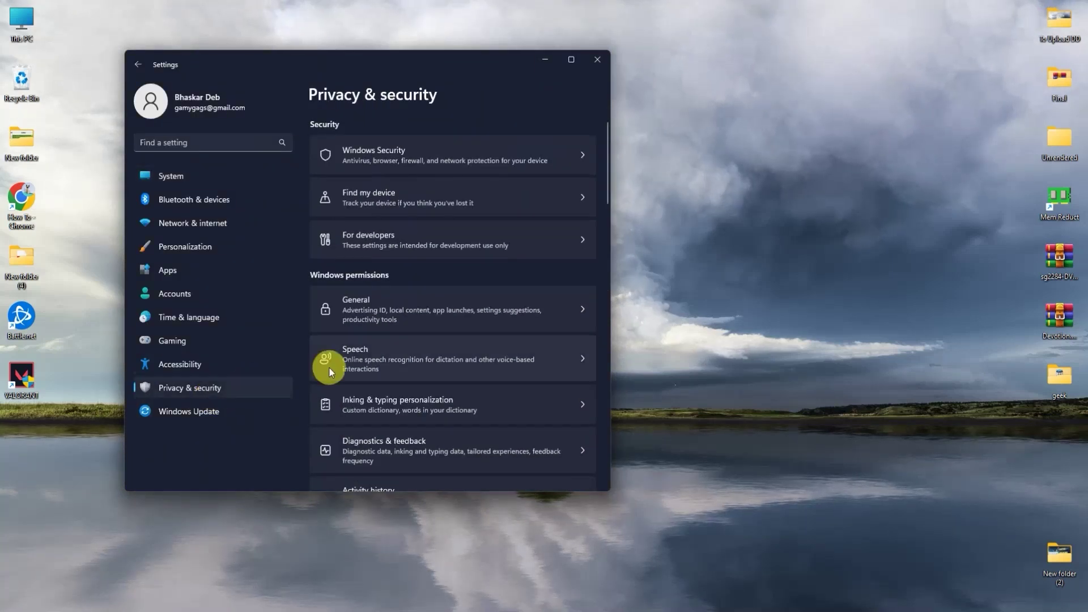
scroll(401, 358, "down", 2)
scroll(402, 362, "up", 2)
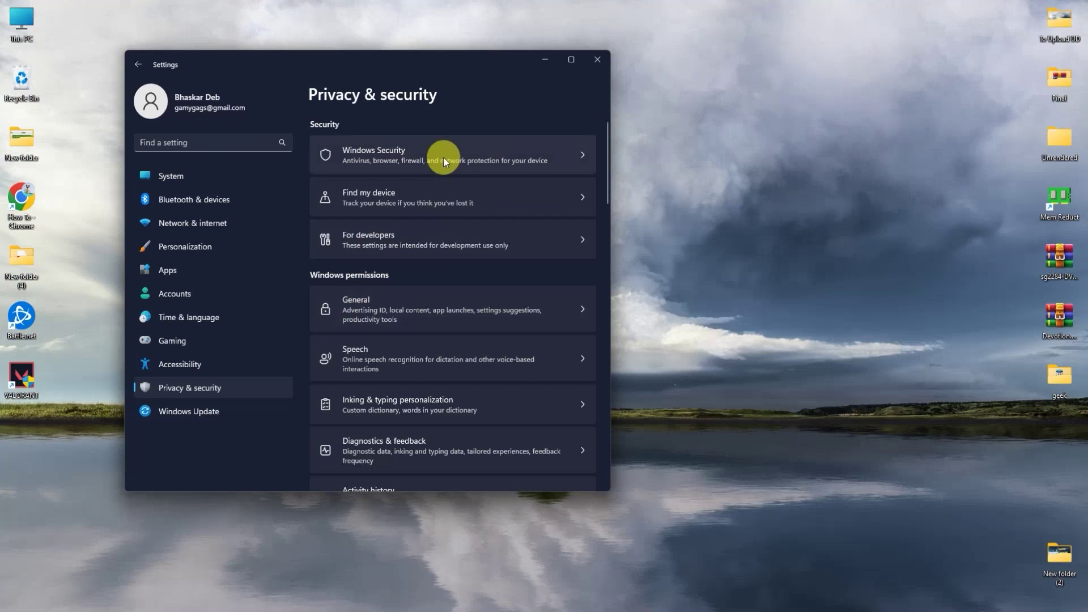
left_click(423, 158)
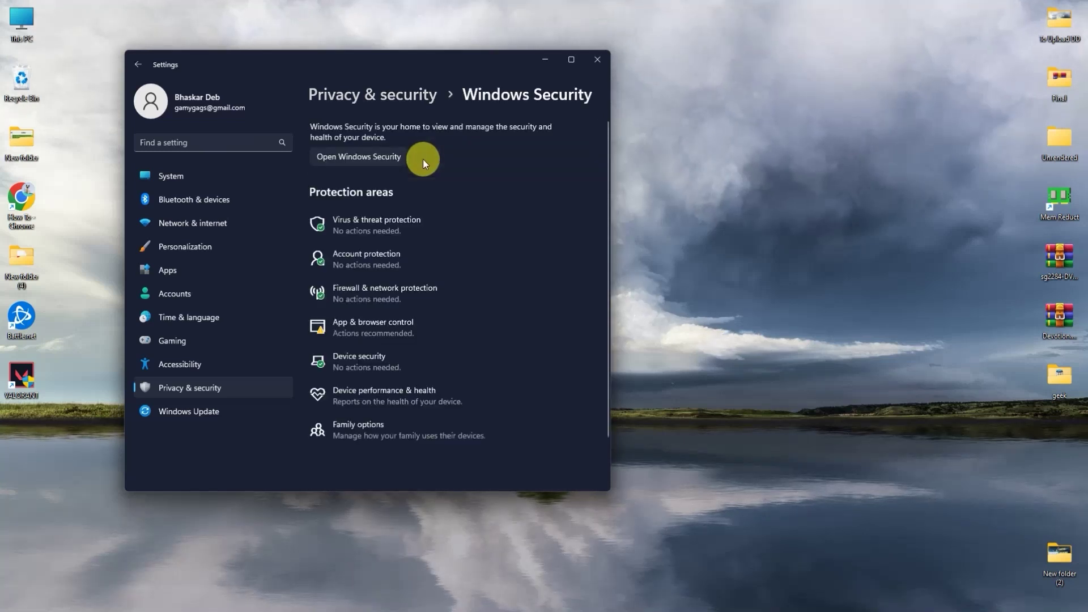
left_click(410, 287)
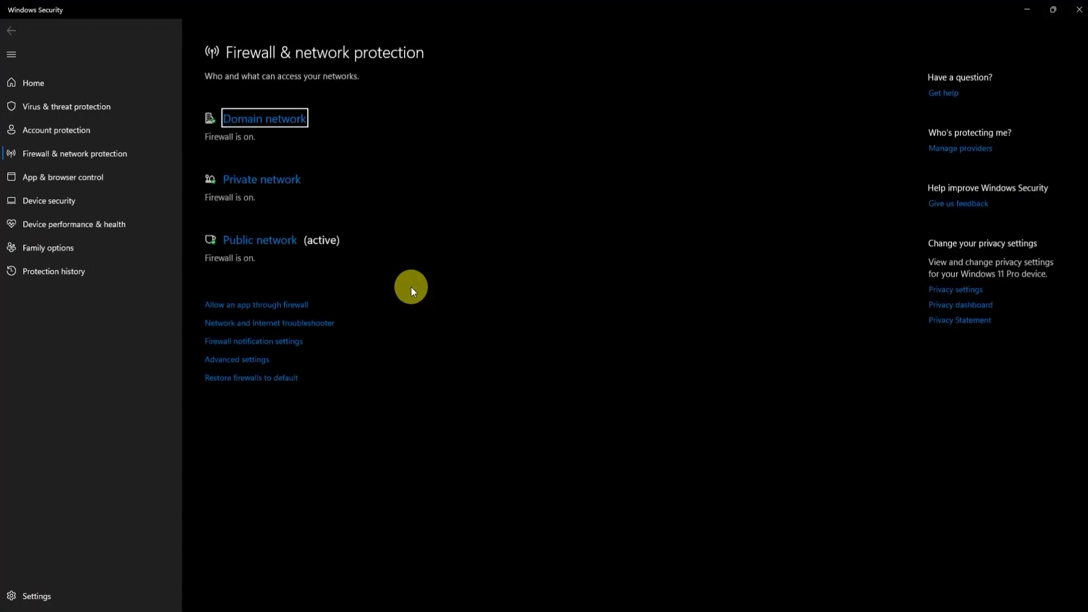
left_click(291, 300)
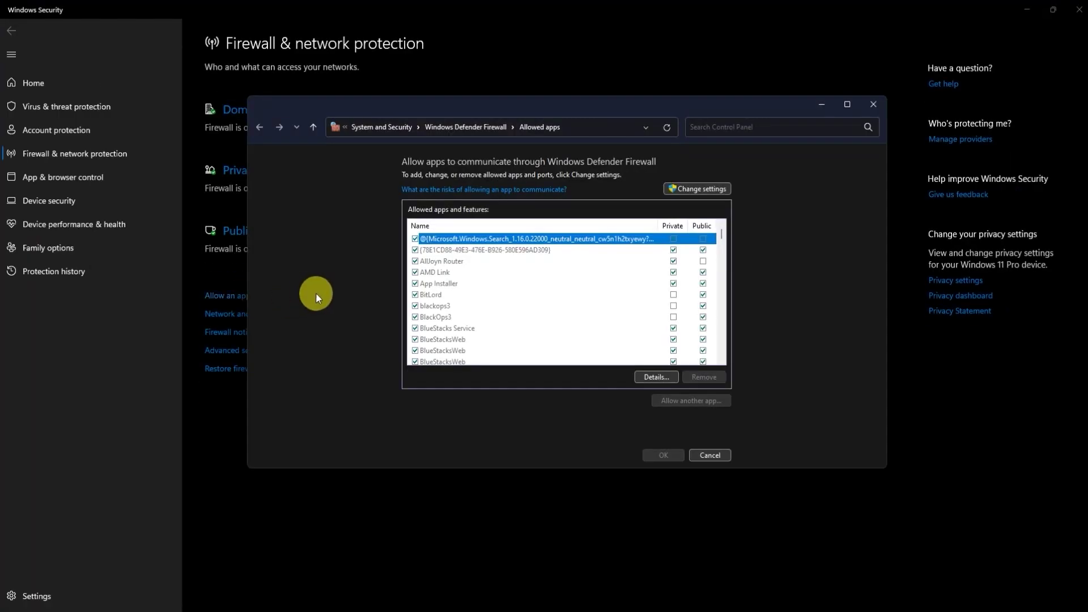
left_click(675, 190)
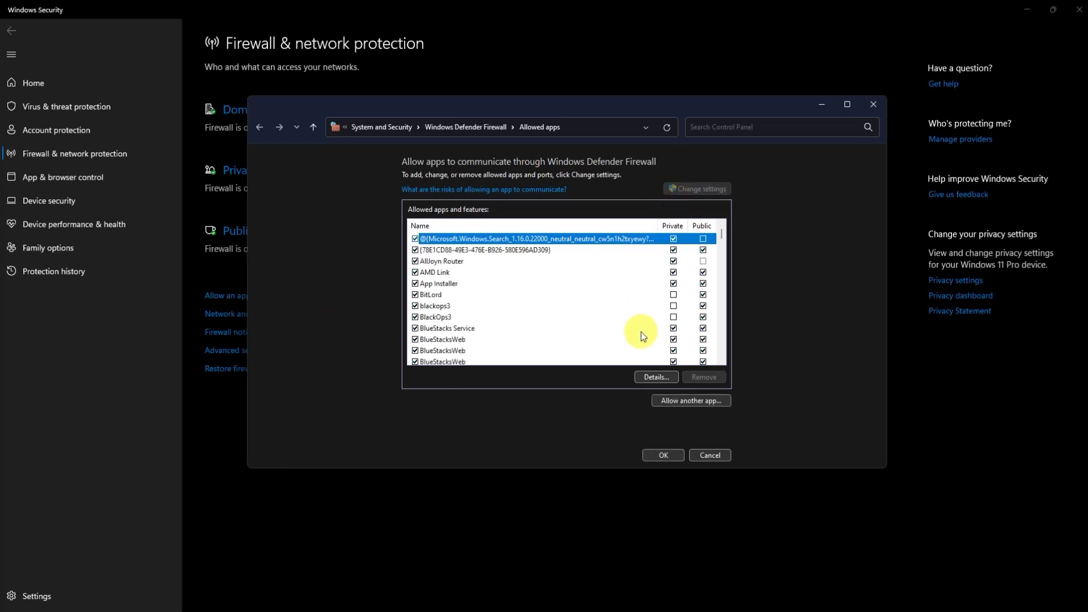
Try to add RiotClientServices from C:\Riot Games\Riot Client to the apps allowed through the firewall.
left_click(665, 403)
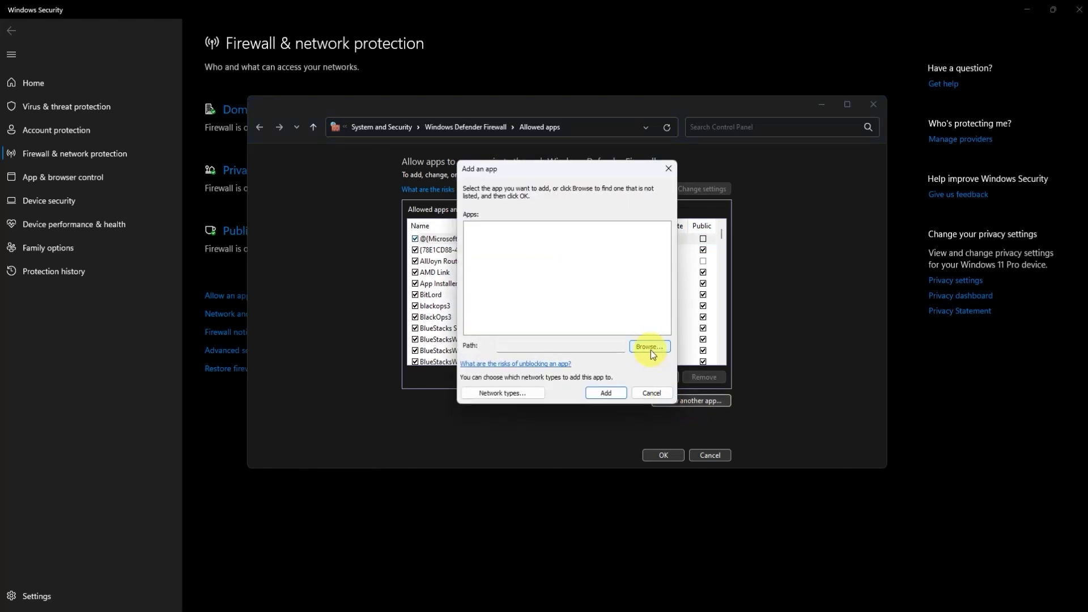
left_click(649, 348)
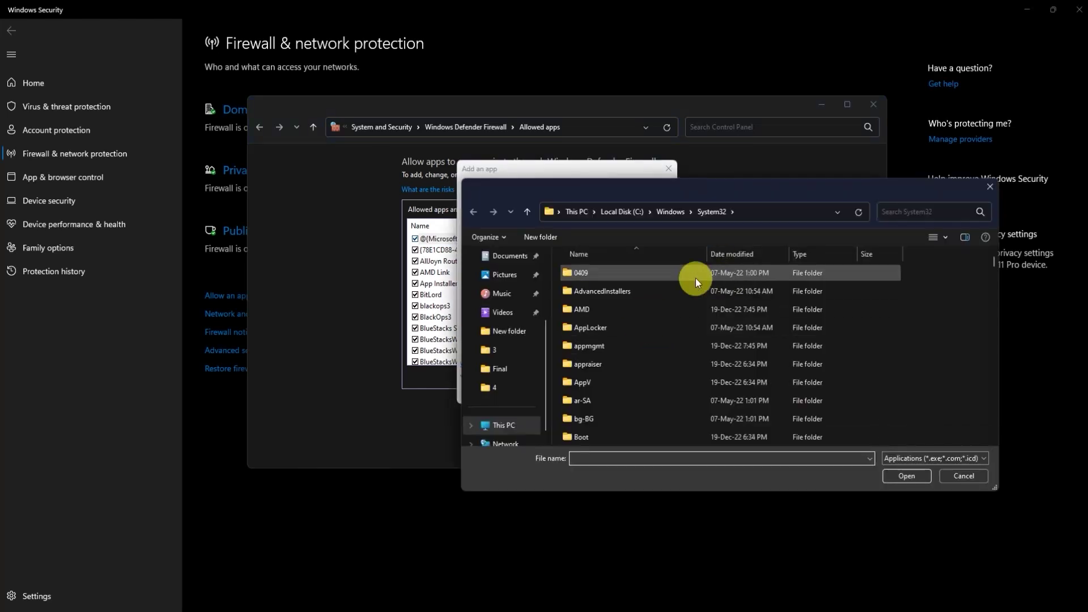
left_click(631, 215)
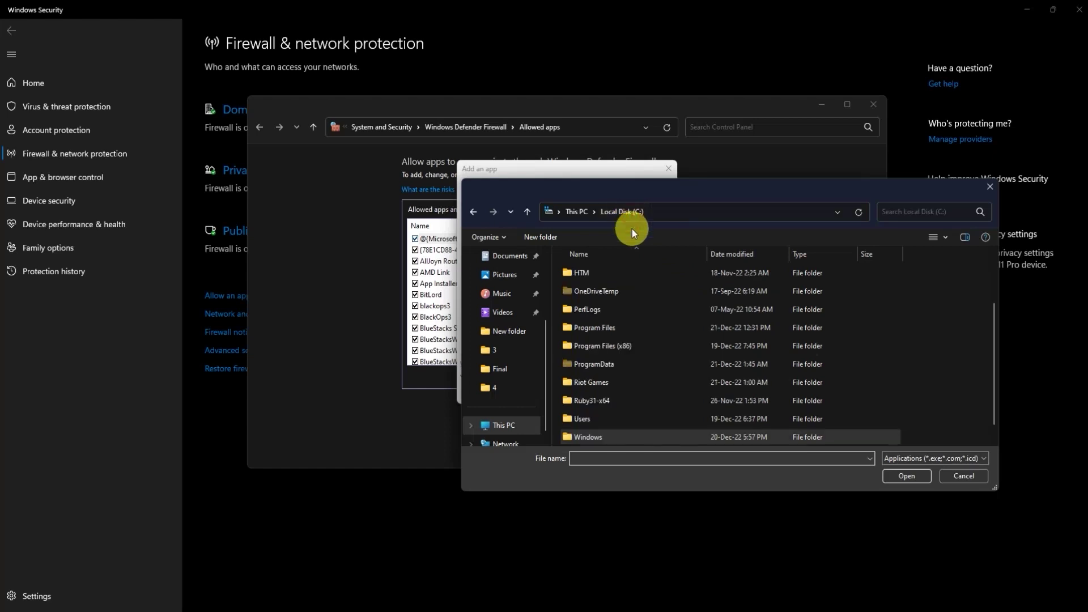
double_click(596, 382)
double_click(593, 276)
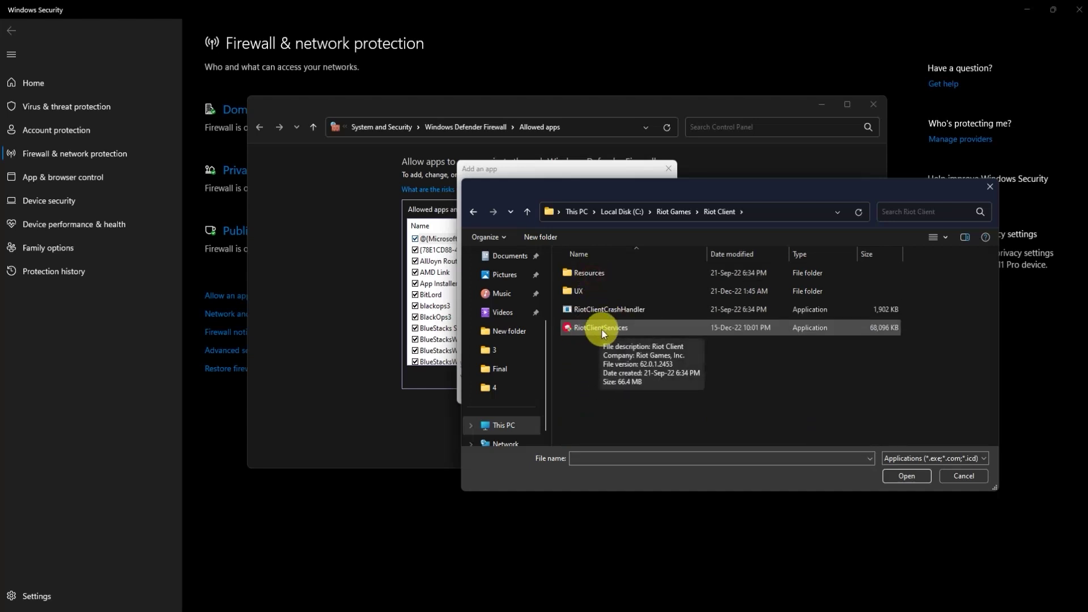
left_click(601, 330)
left_click(915, 479)
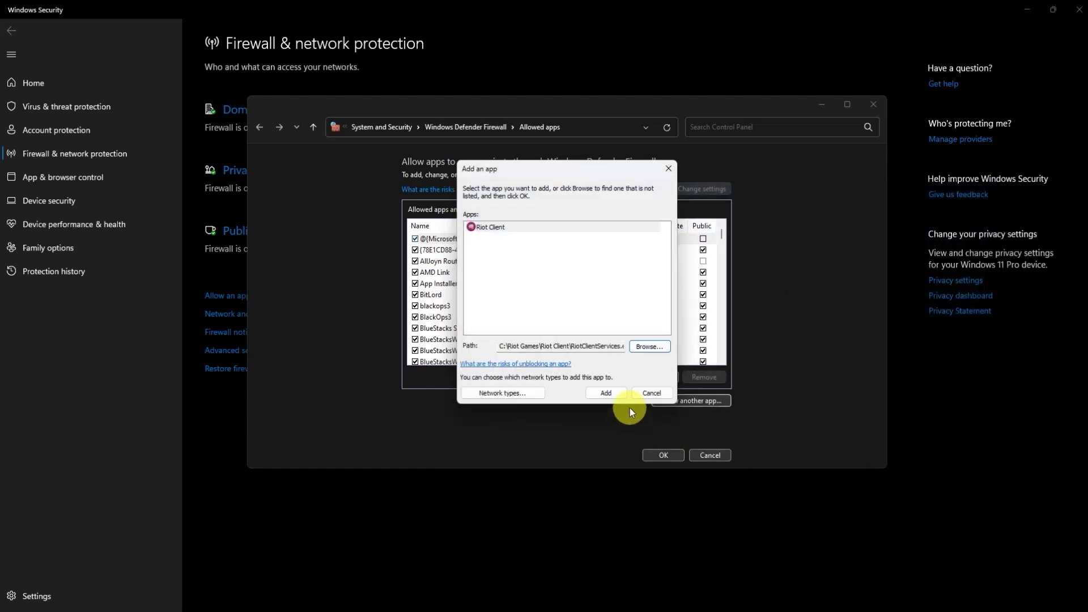
left_click(610, 393)
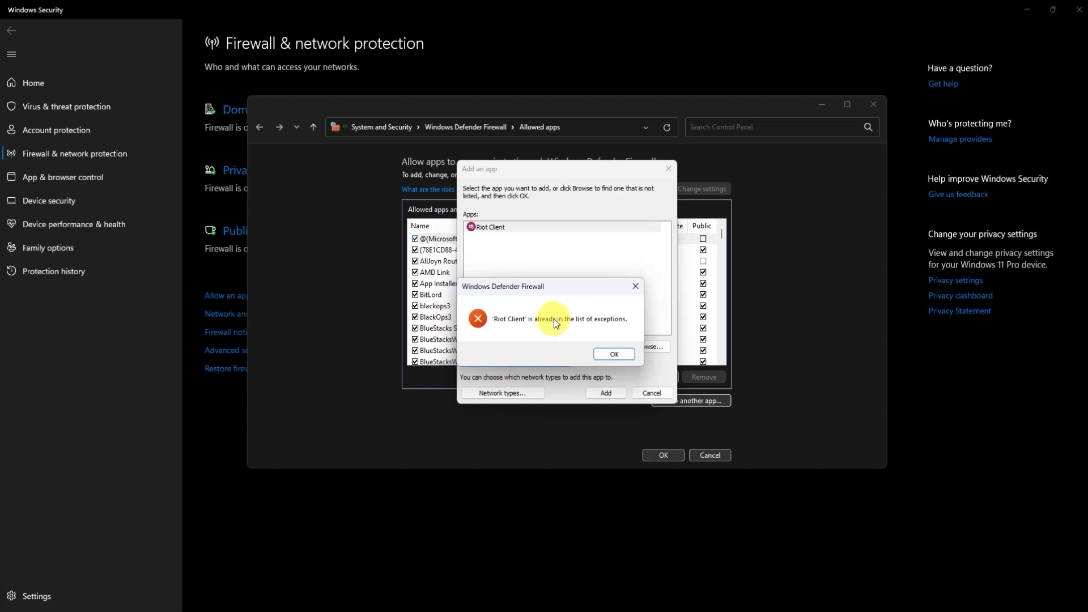
left_click(612, 355)
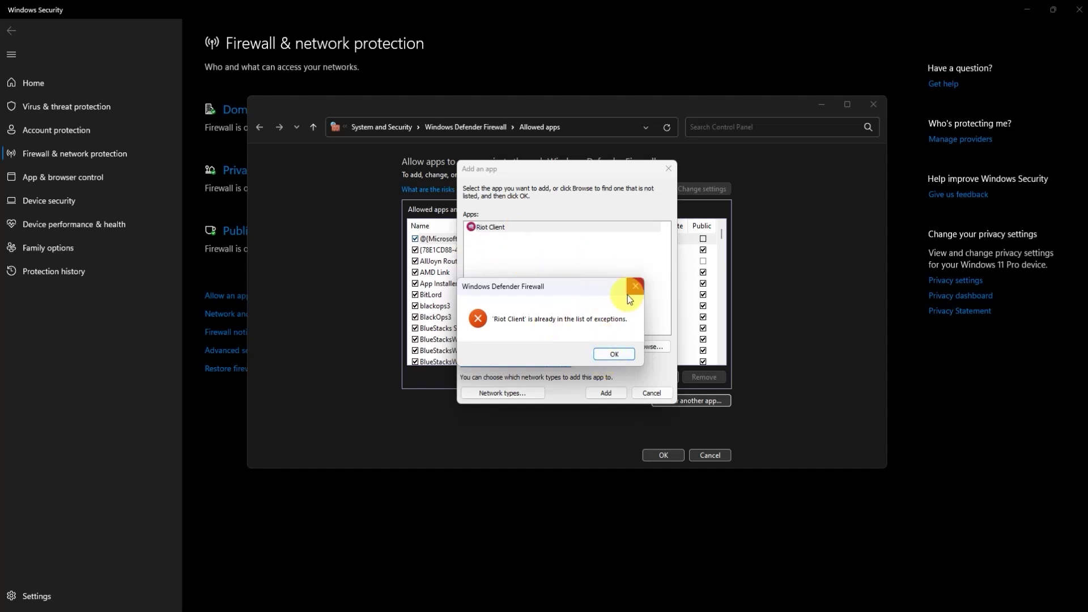
left_click(668, 172)
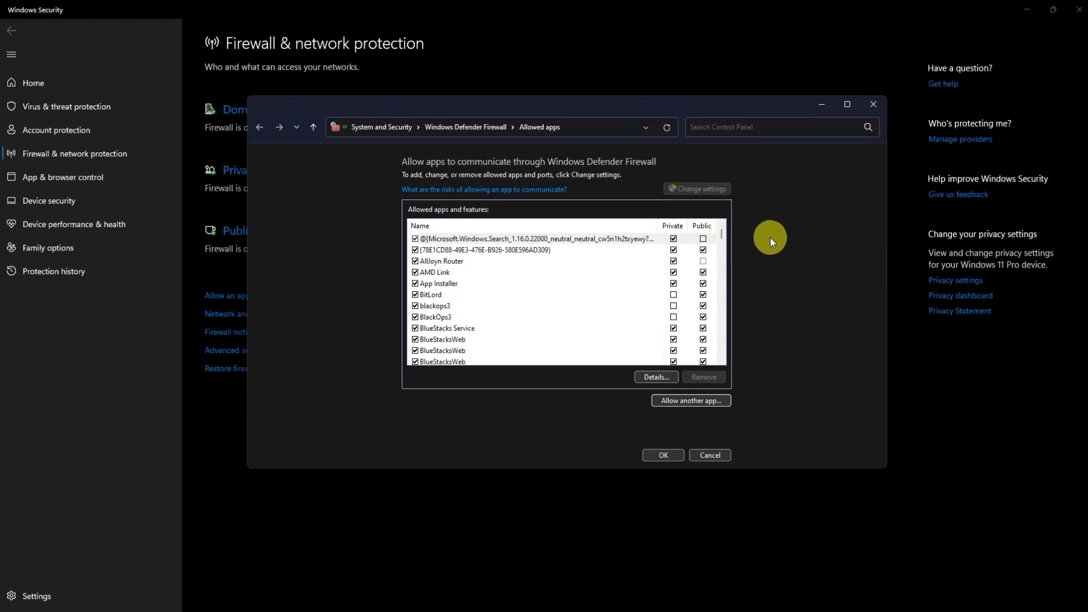
Close the allowed apps window, Windows Security and Settings.
left_click(870, 104)
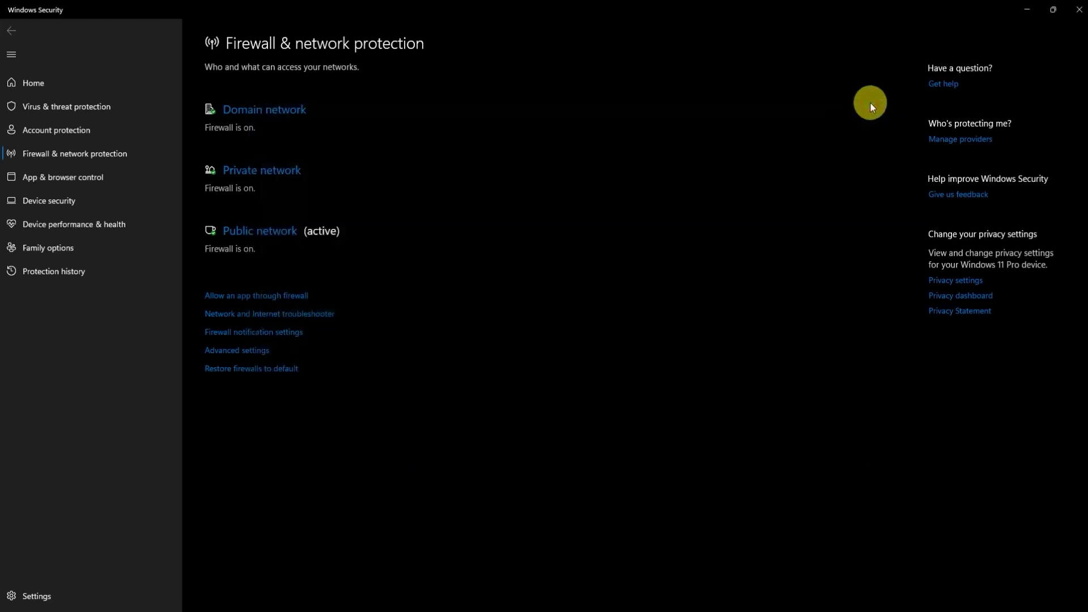
left_click(1079, 10)
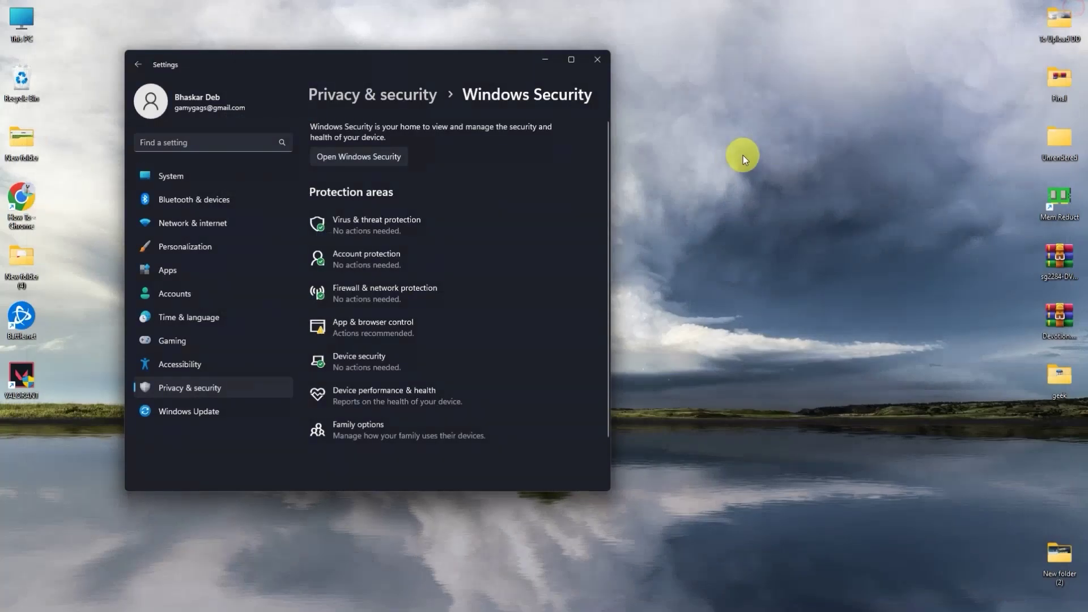
left_click(598, 60)
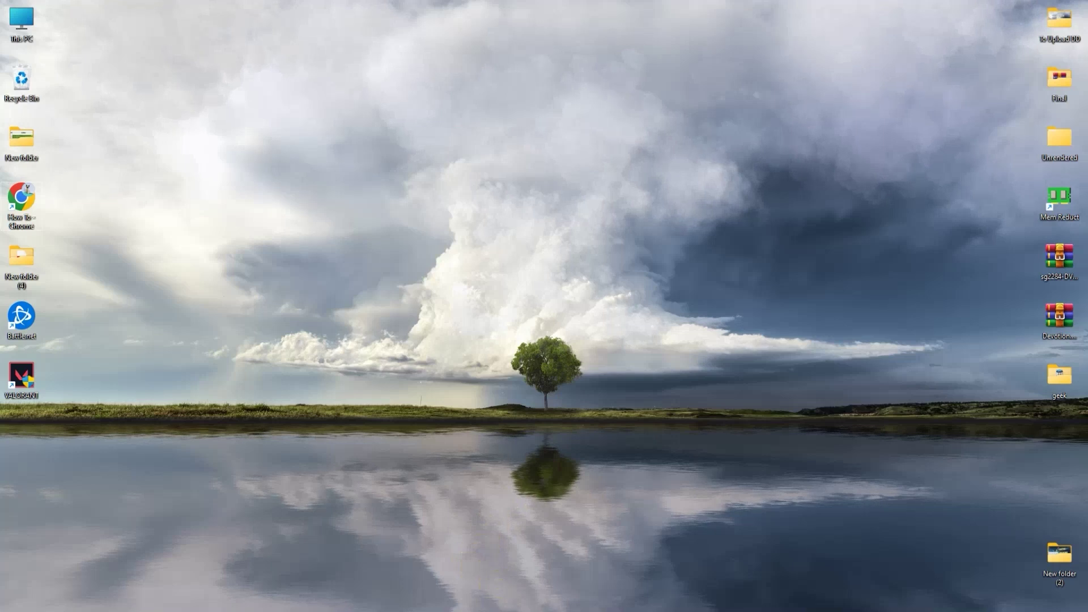
Open the Windows Services console by running services.msc.
key("super+x")
left_click(520, 554)
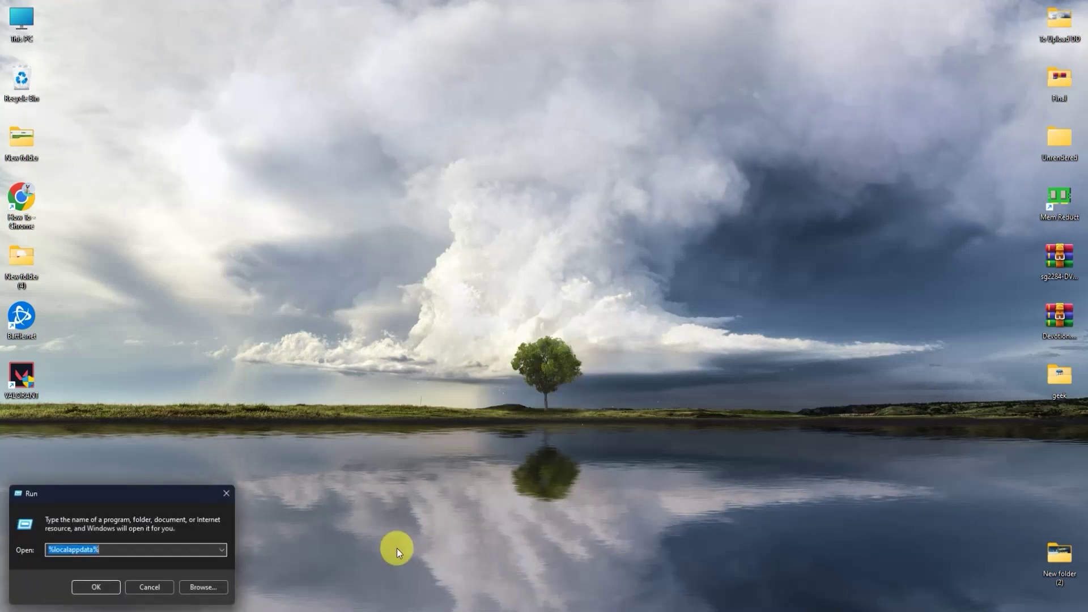
left_click(221, 549)
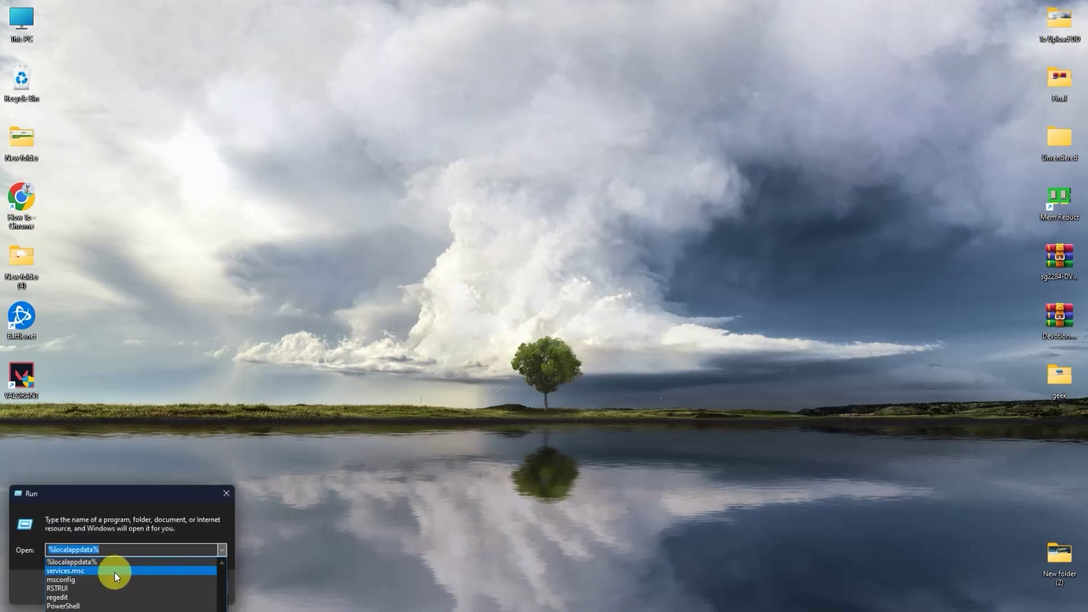
left_click(76, 571)
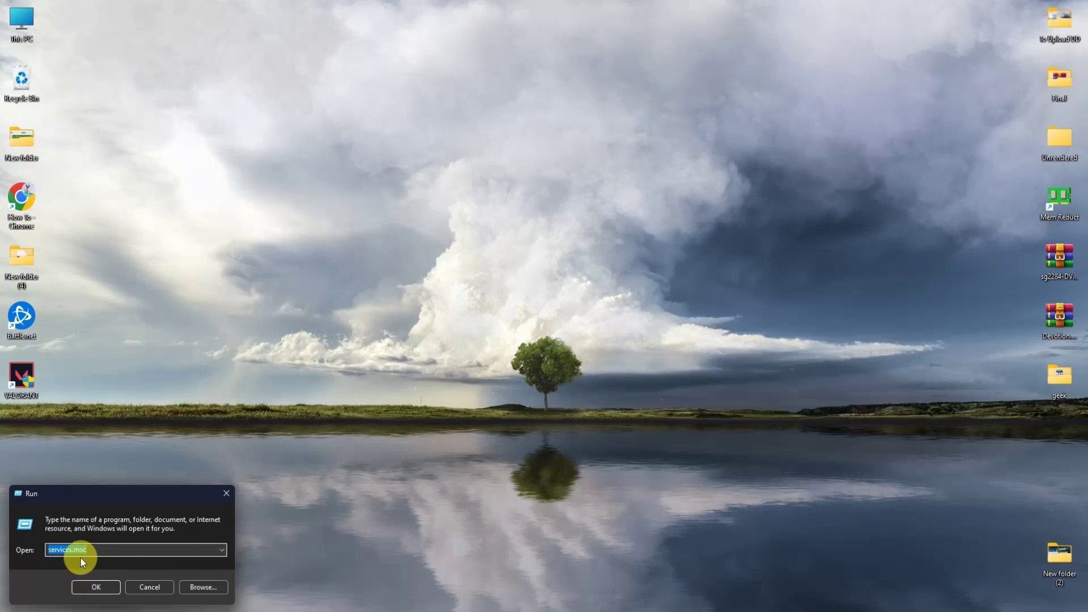
left_click(46, 551)
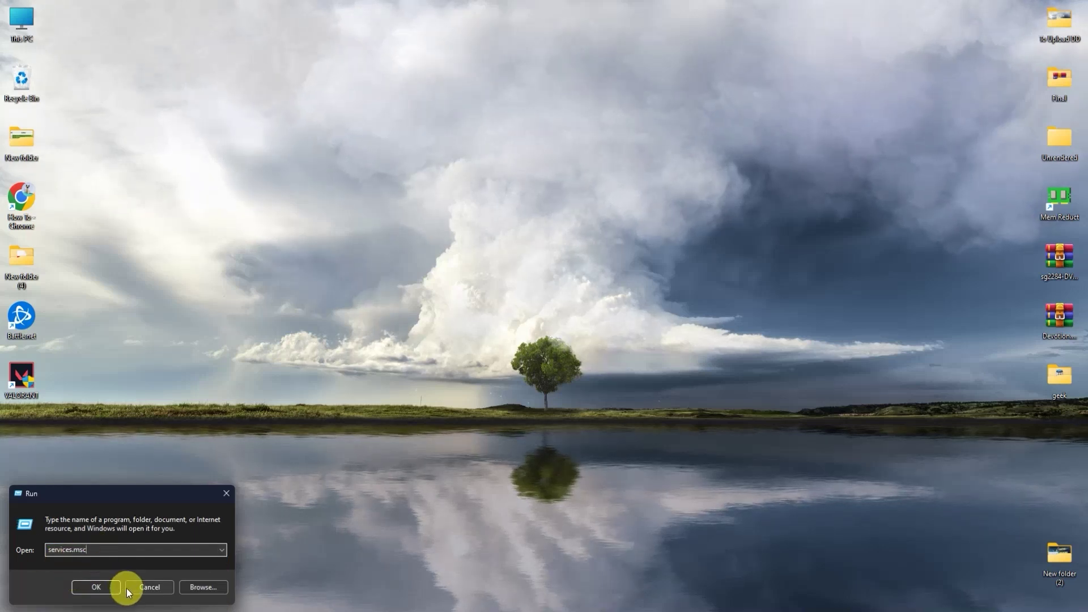
left_click(83, 588)
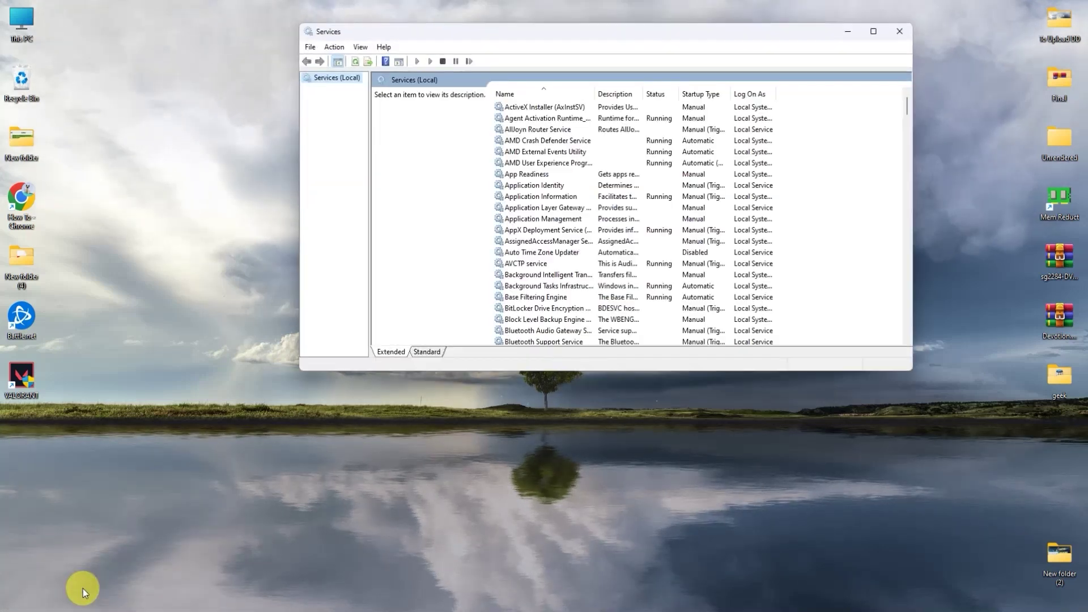
Locate the Windows Update service in the services list and open its properties.
left_click(642, 234)
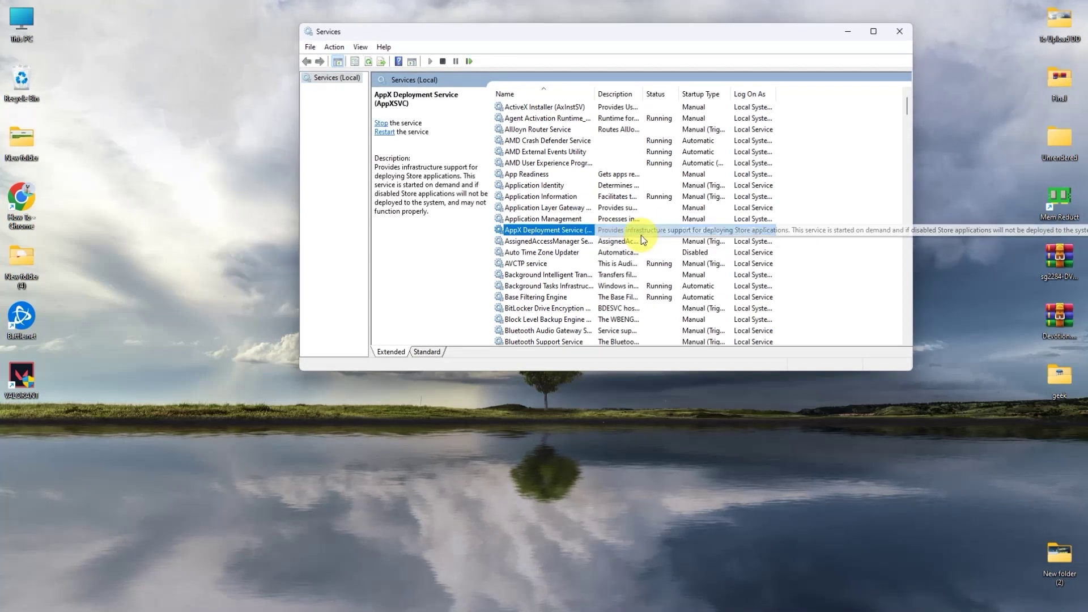
key("u")
key("u")
key("u")
key("u")
key("u")
key("u")
key("w")
key("w")
key("w")
key("w")
key("w")
key("w")
key("w")
key("w")
key("w")
key("w")
key("w")
key("w")
key("w")
key("w")
key("w")
key("w")
key("w")
key("w")
key("w")
key("w")
key("w")
key("w")
key("w")
key("w")
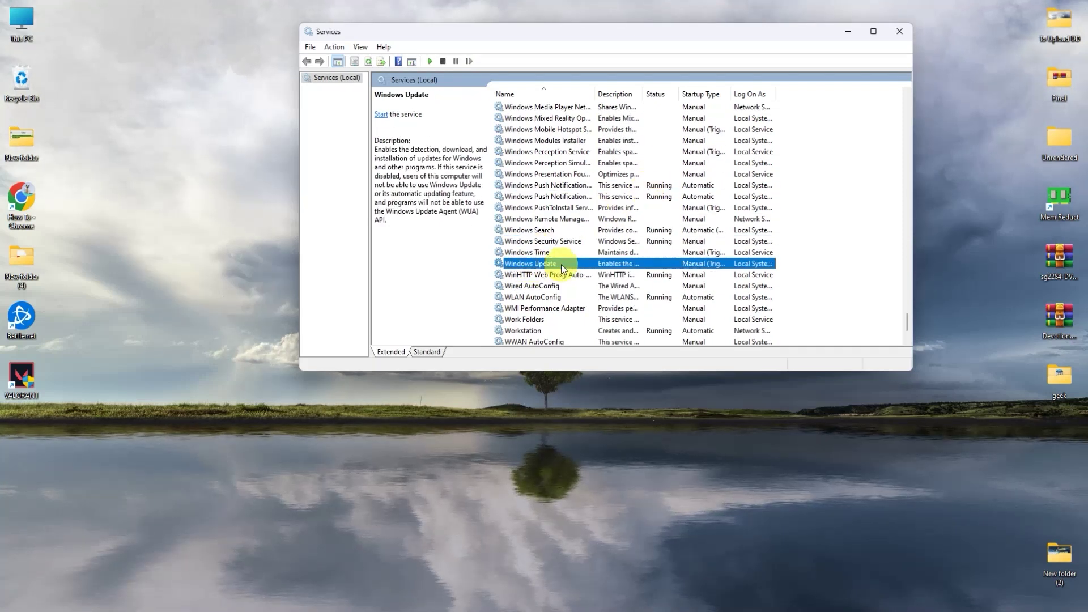
double_click(533, 265)
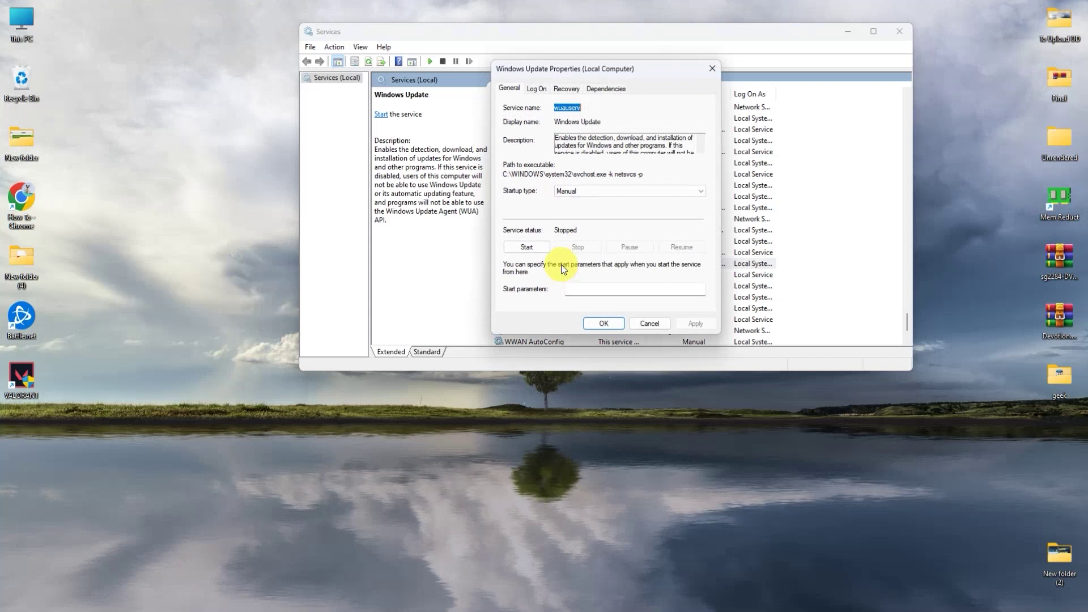
Set the Windows Update service's startup type to Disabled, apply the change, and close its properties and the Services console.
left_click(566, 191)
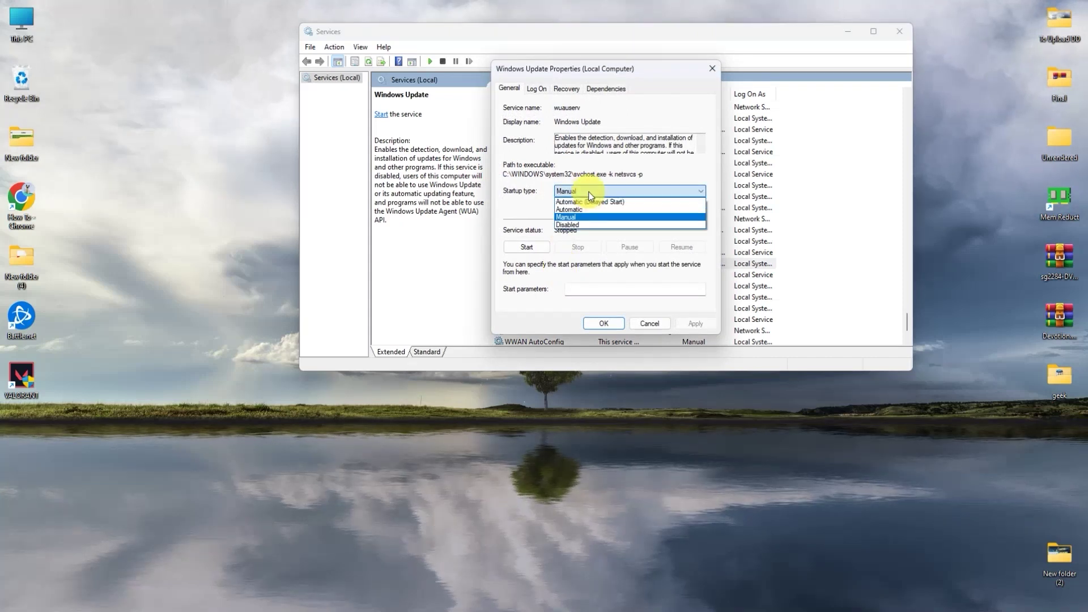
left_click(563, 226)
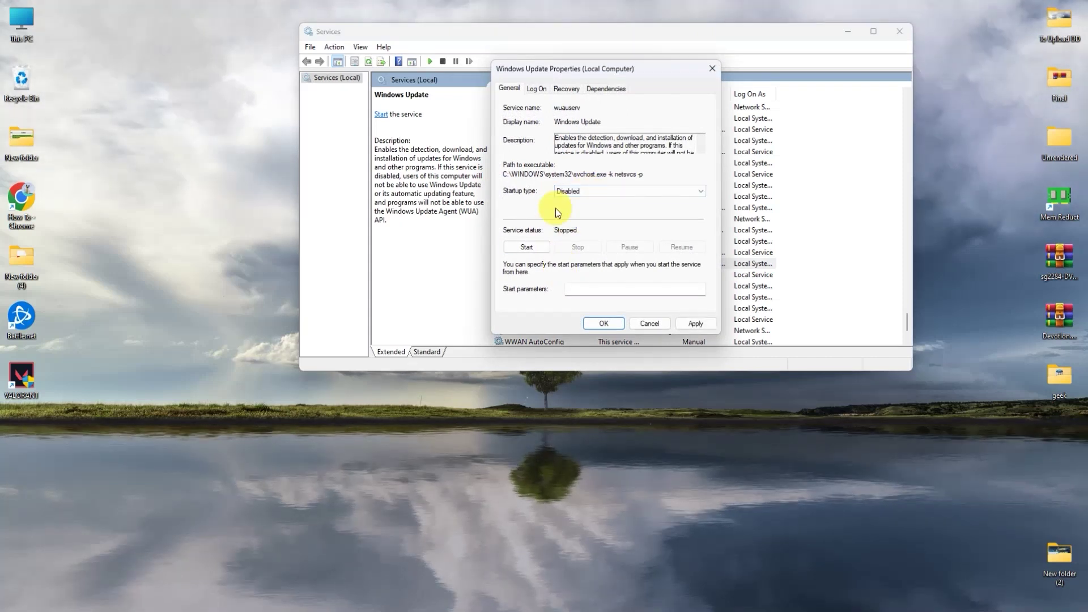
left_click(534, 249)
left_click(707, 321)
left_click(603, 324)
left_click(896, 31)
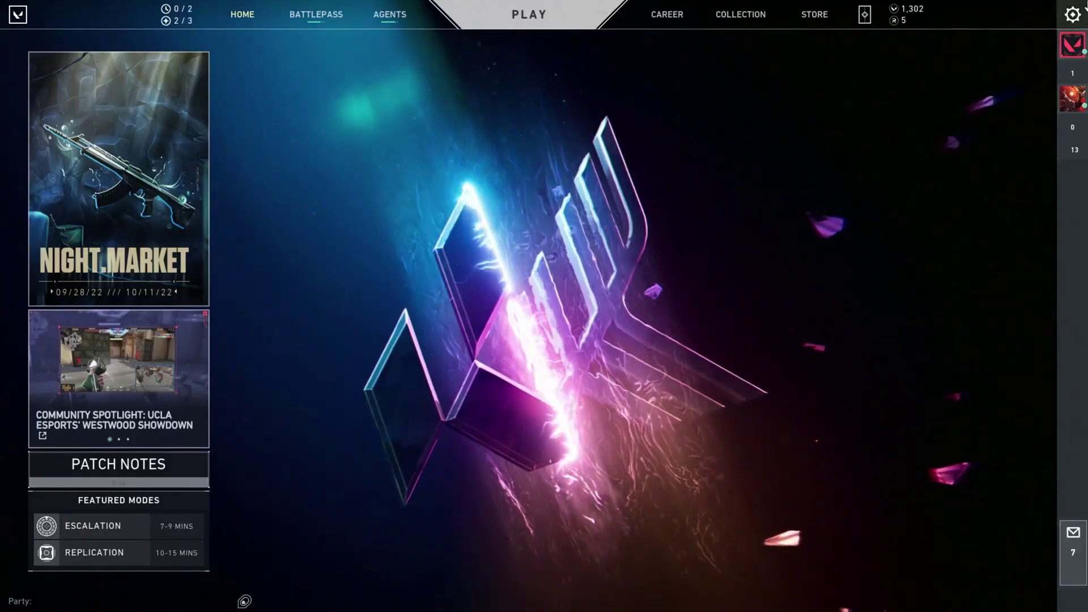
Switch to Valorant and set Network Buffering to Moderate in the game's general settings.
key("Escape")
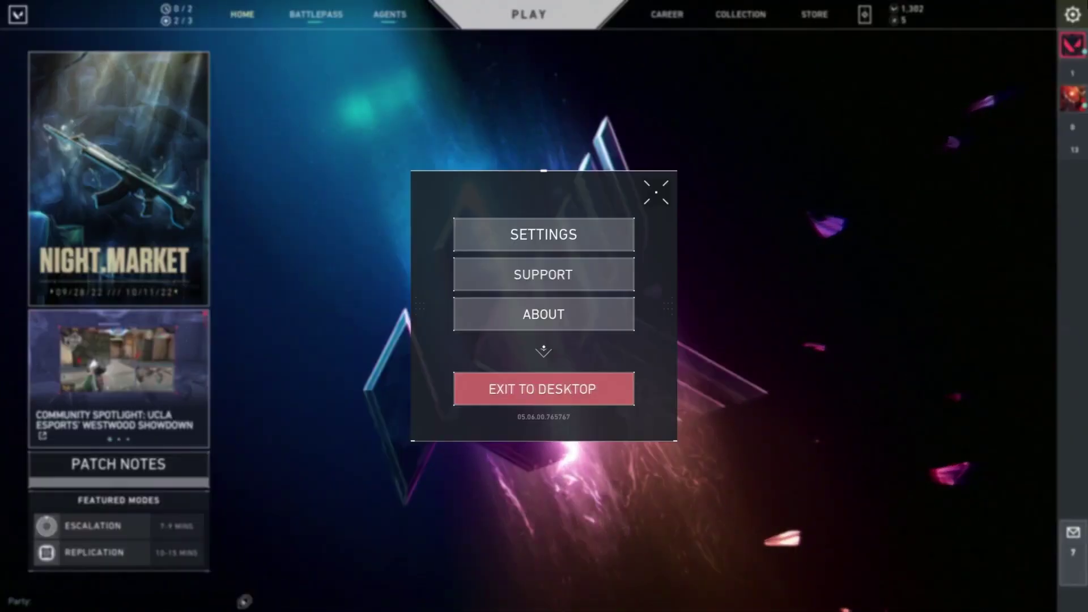
left_click(539, 237)
left_click(411, 13)
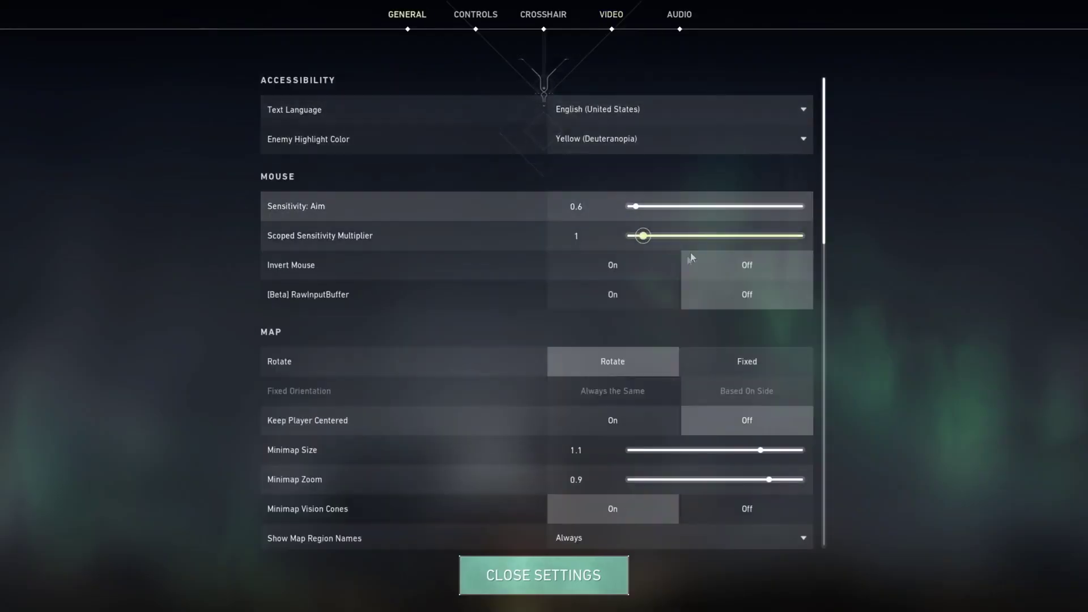
scroll(650, 208, "down", 7)
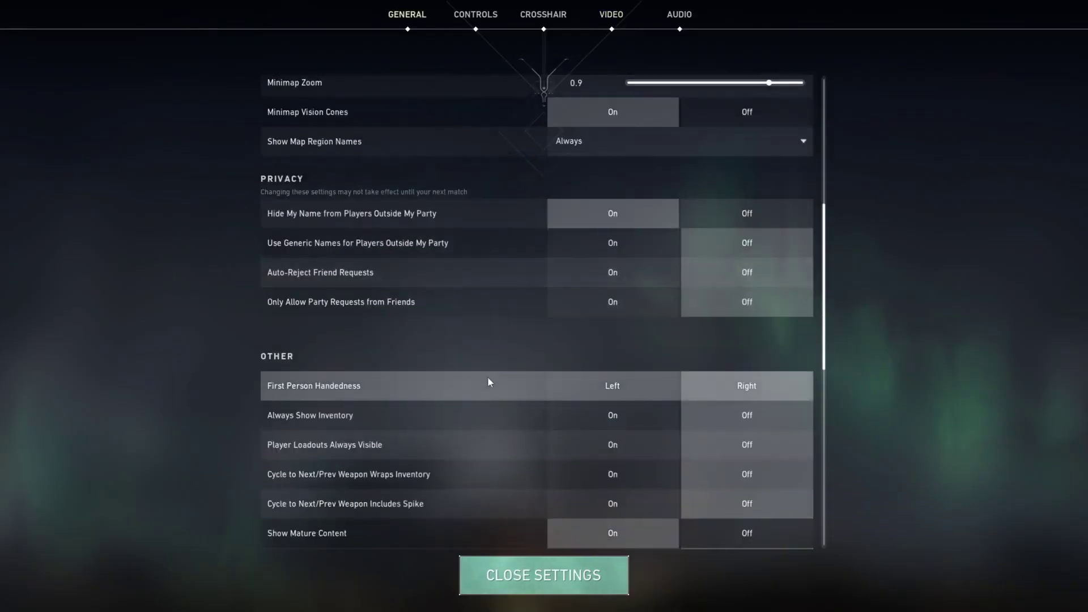
scroll(485, 381, "down", 5)
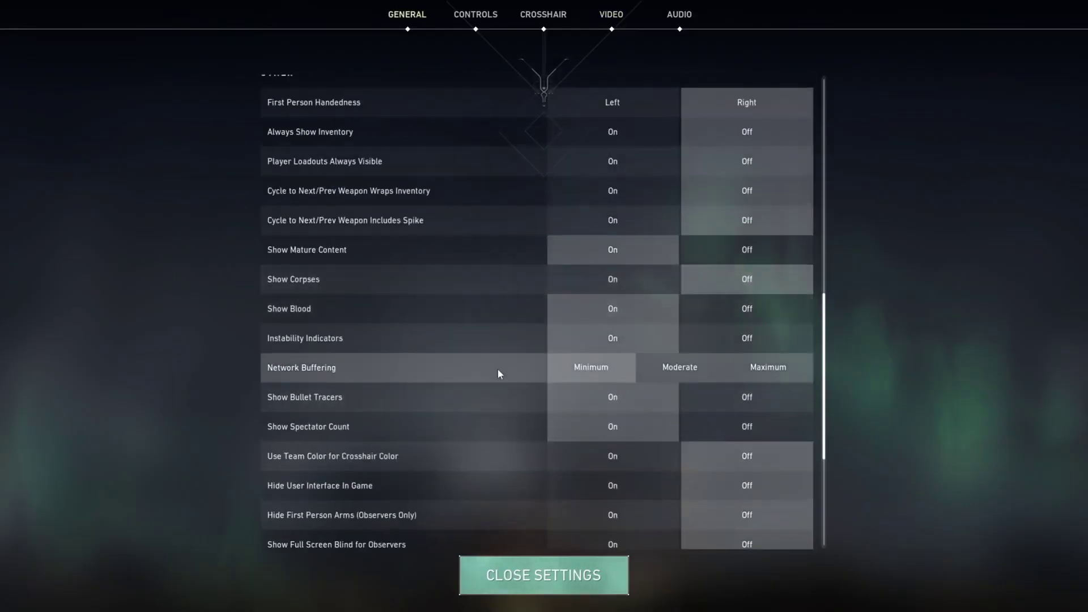
left_click(677, 369)
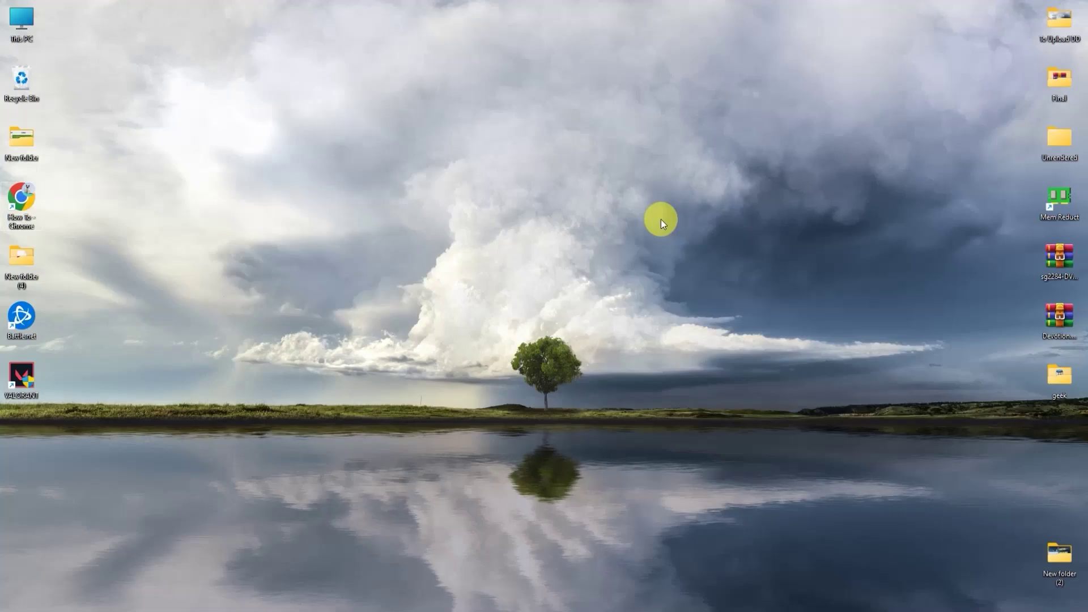